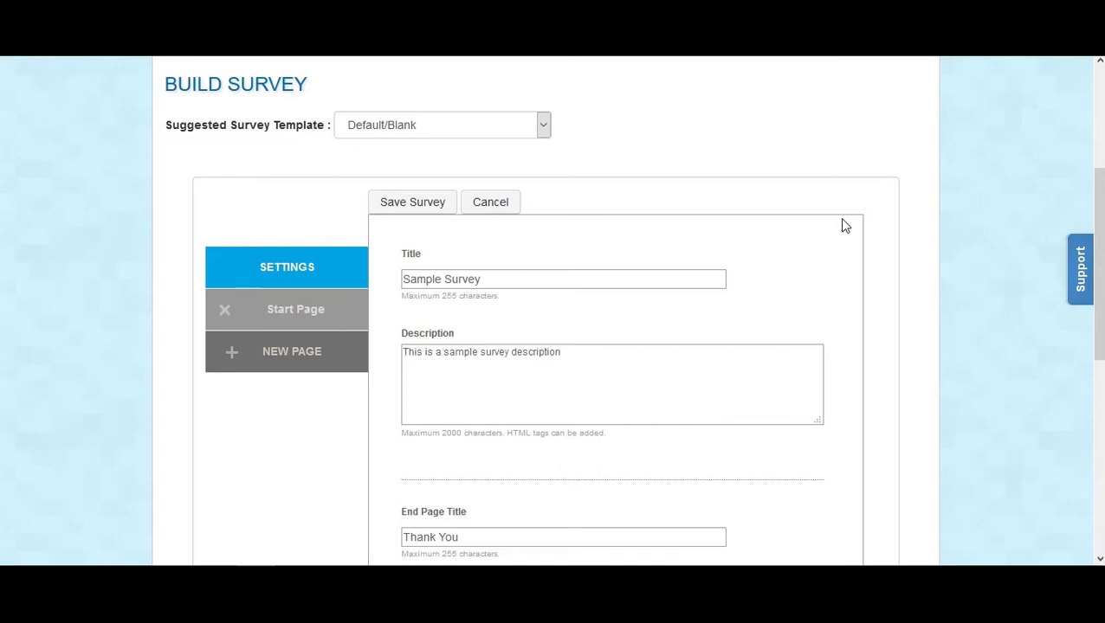
# - Reload the Survey section of the event and look through the suggested survey templates
pyautogui.scroll(2, 898, 216)
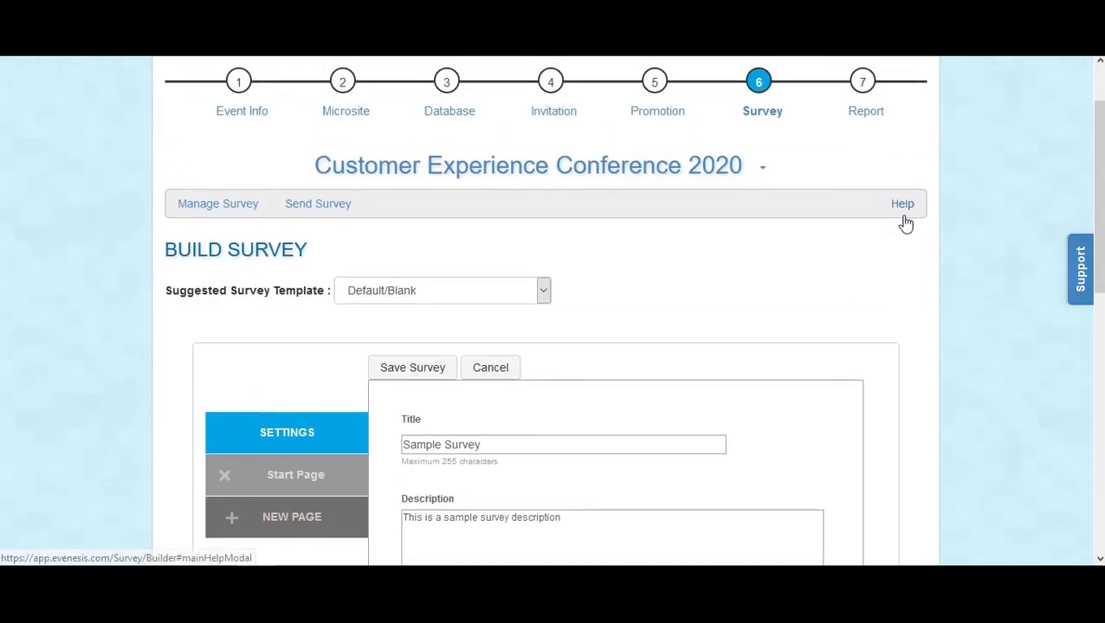
pyautogui.click(761, 83)
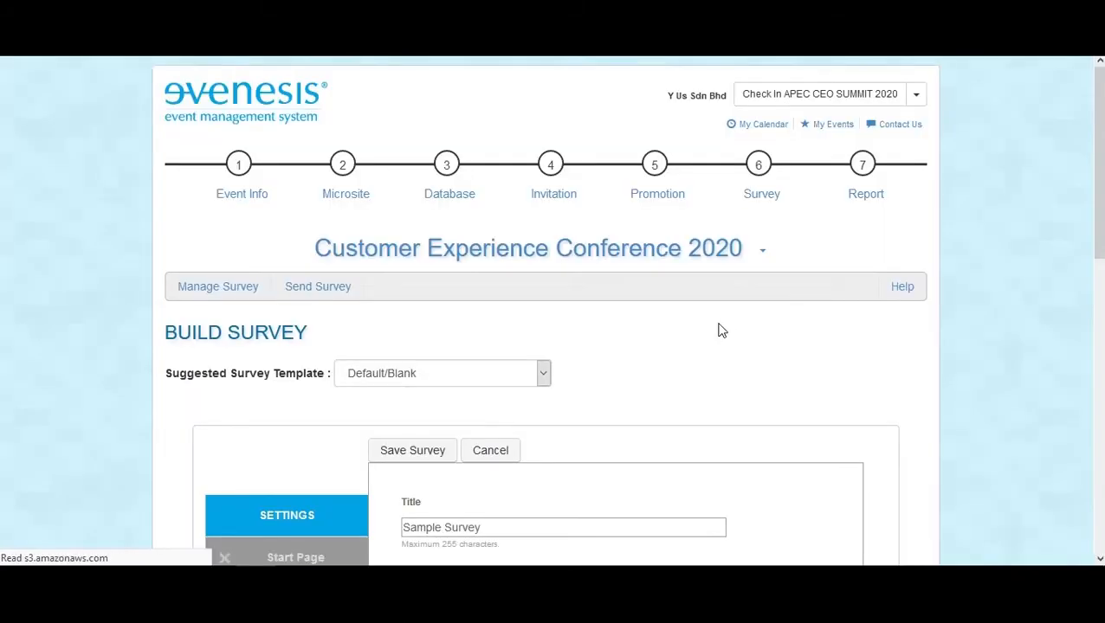
pyautogui.scroll(-1, 540, 338)
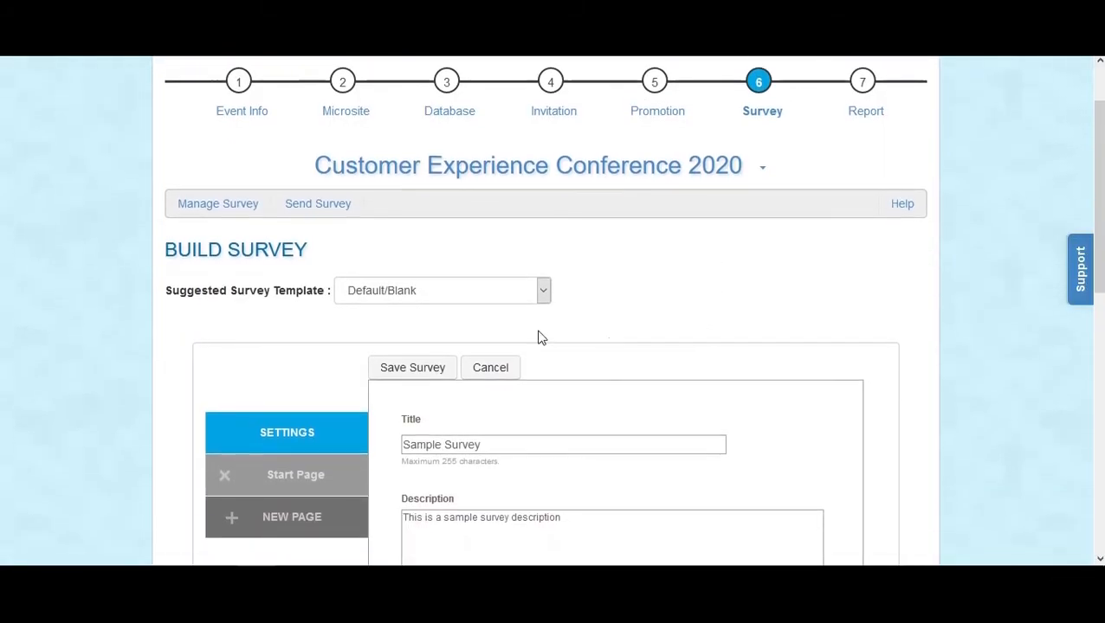
pyautogui.scroll(-1, 587, 343)
pyautogui.scroll(-1, 585, 342)
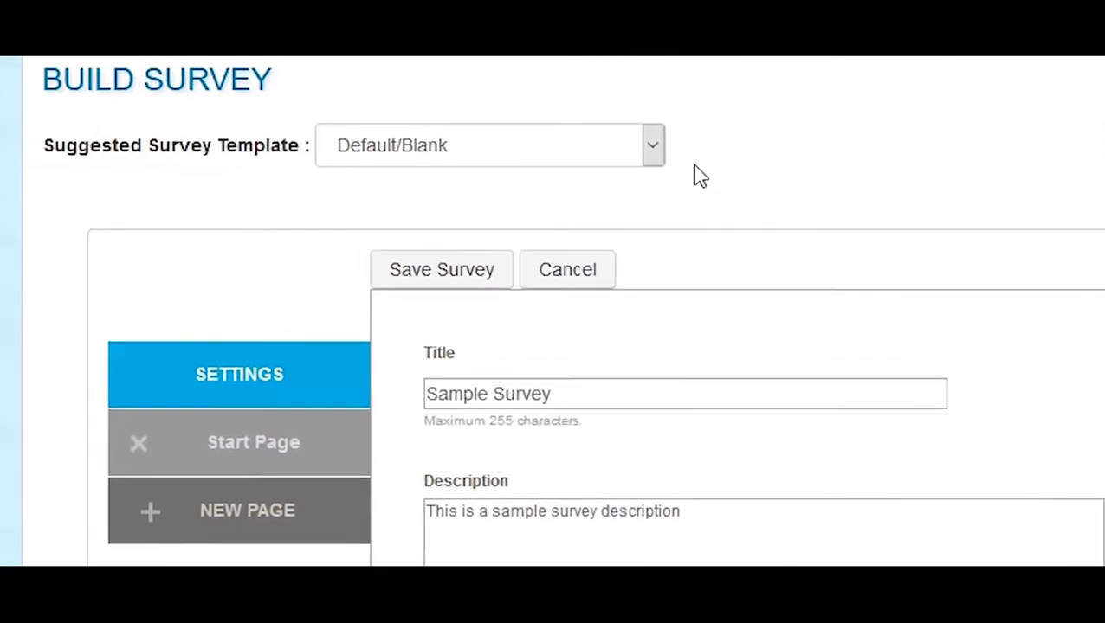
pyautogui.click(653, 149)
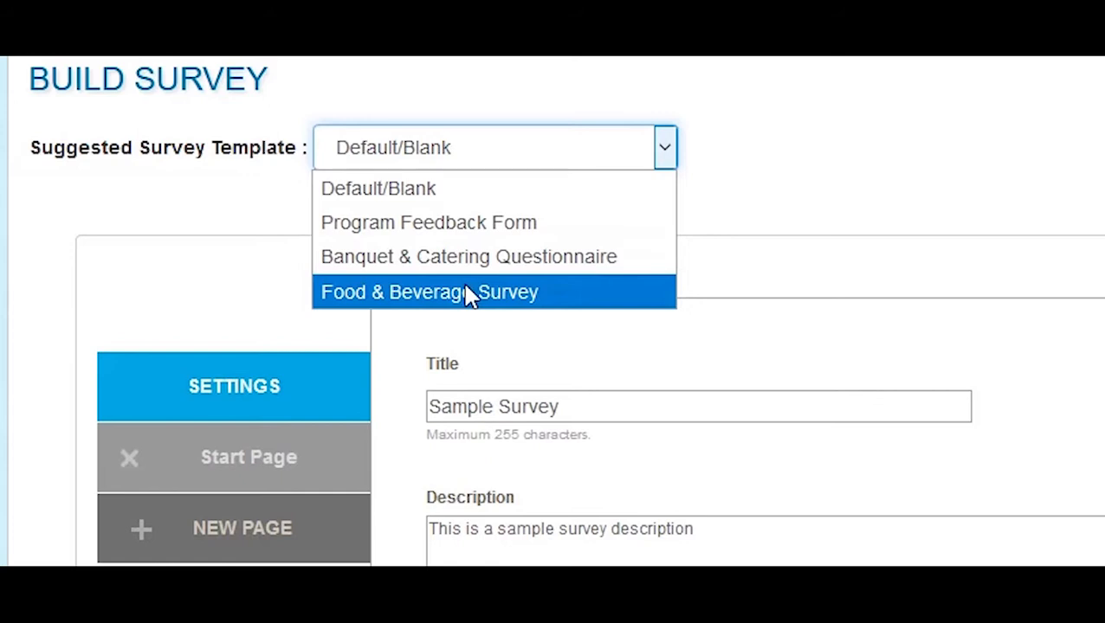
# - Examine the survey settings: title, description, end page title and description, start and end dates, and survey quota
pyautogui.tripleClick(592, 404)
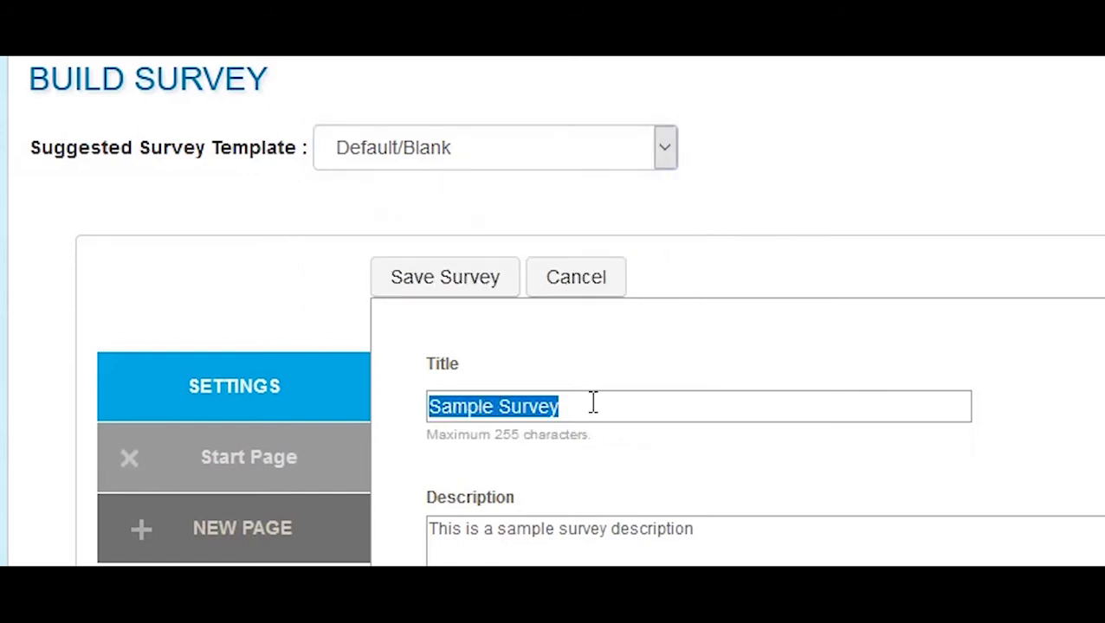
pyautogui.scroll(-5, 593, 404)
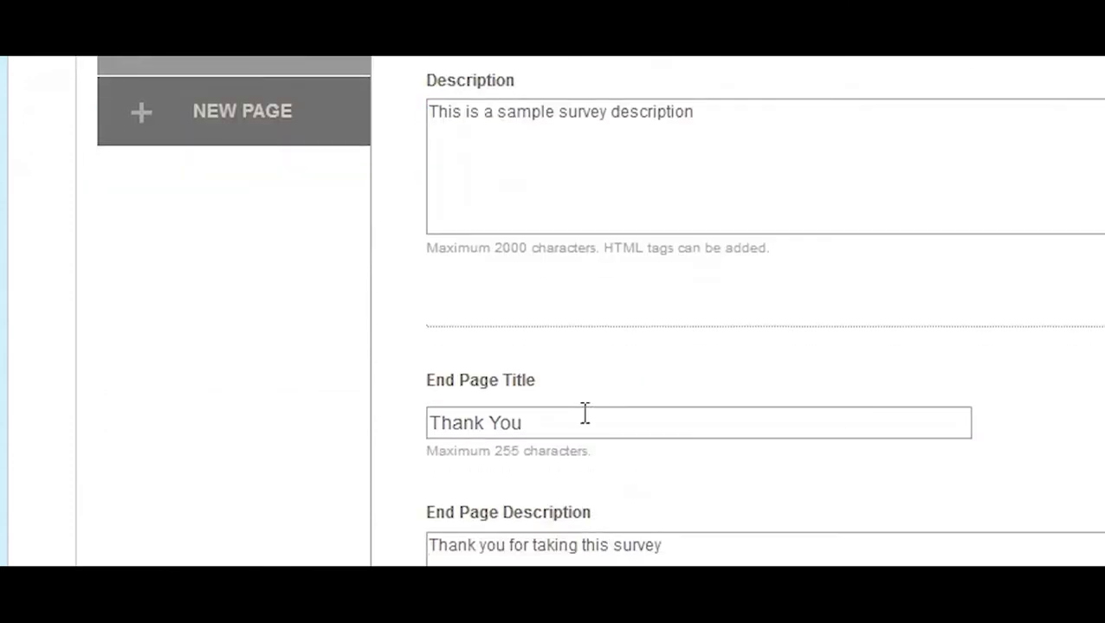
pyautogui.moveTo(570, 422); pyautogui.dragTo(431, 414)
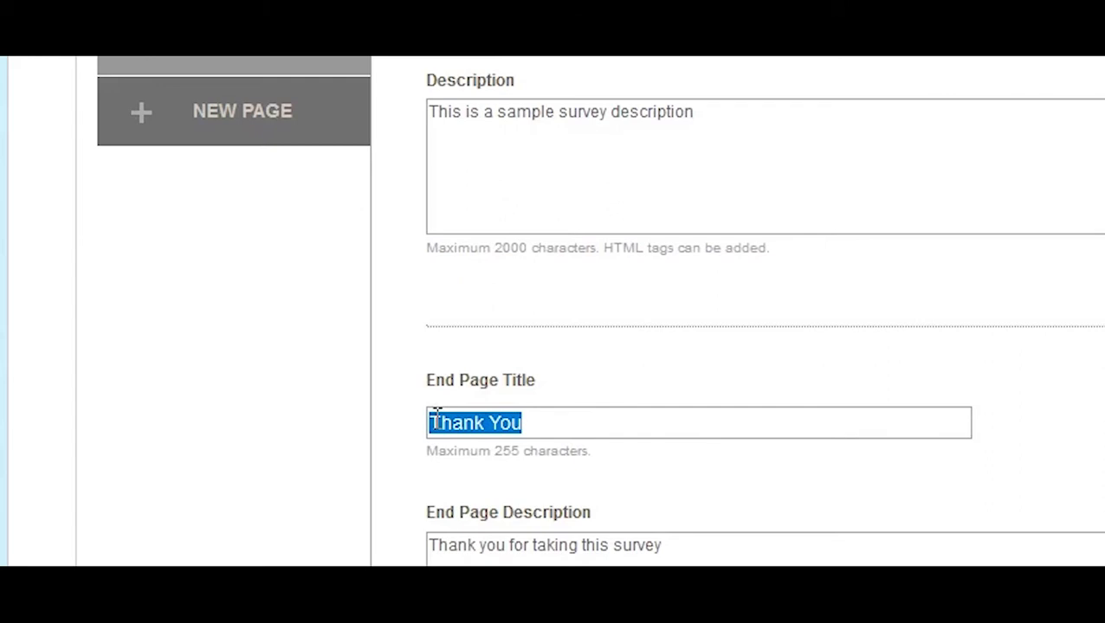
pyautogui.scroll(-3, 437, 433)
pyautogui.tripleClick(576, 267)
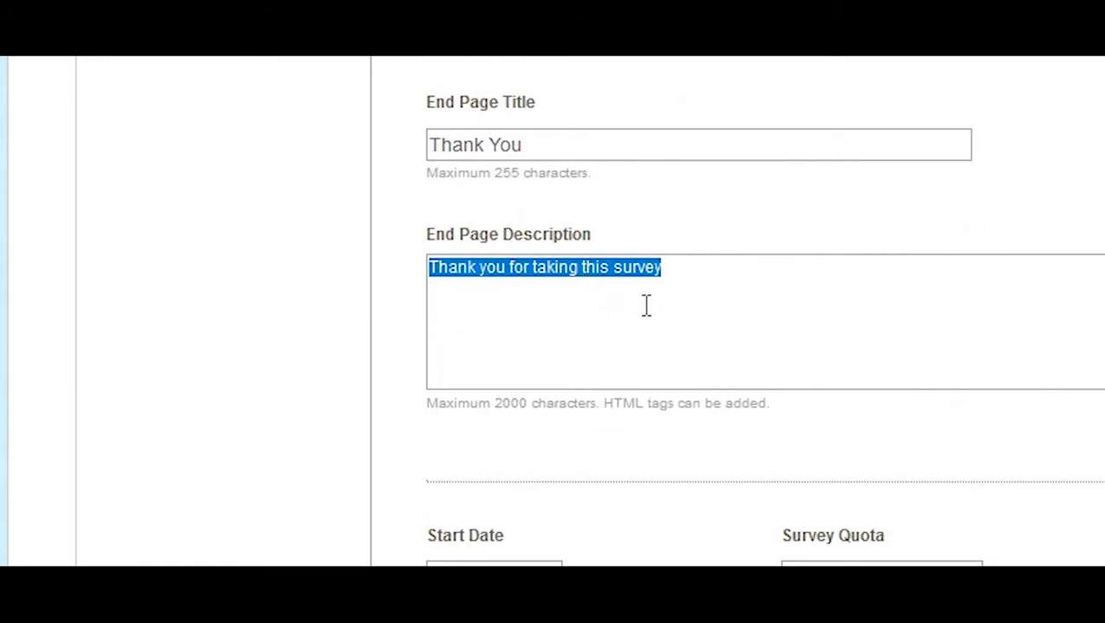
pyautogui.scroll(-2, 634, 305)
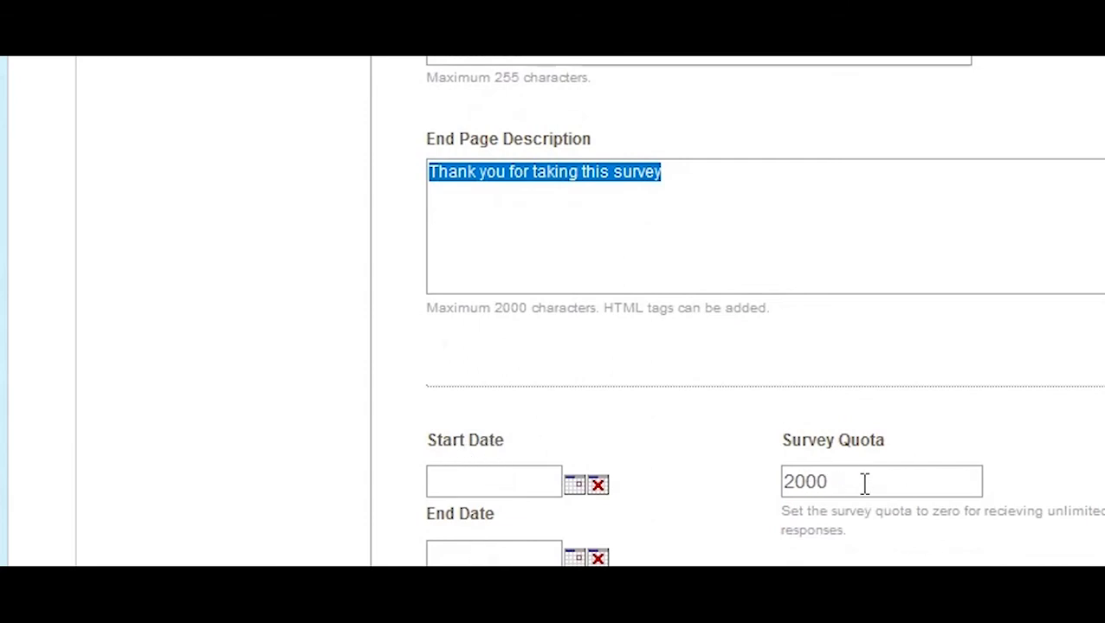
# - Set the survey title to "Customer Experience Conference Attendees Feedback"
pyautogui.scroll(10, 857, 474)
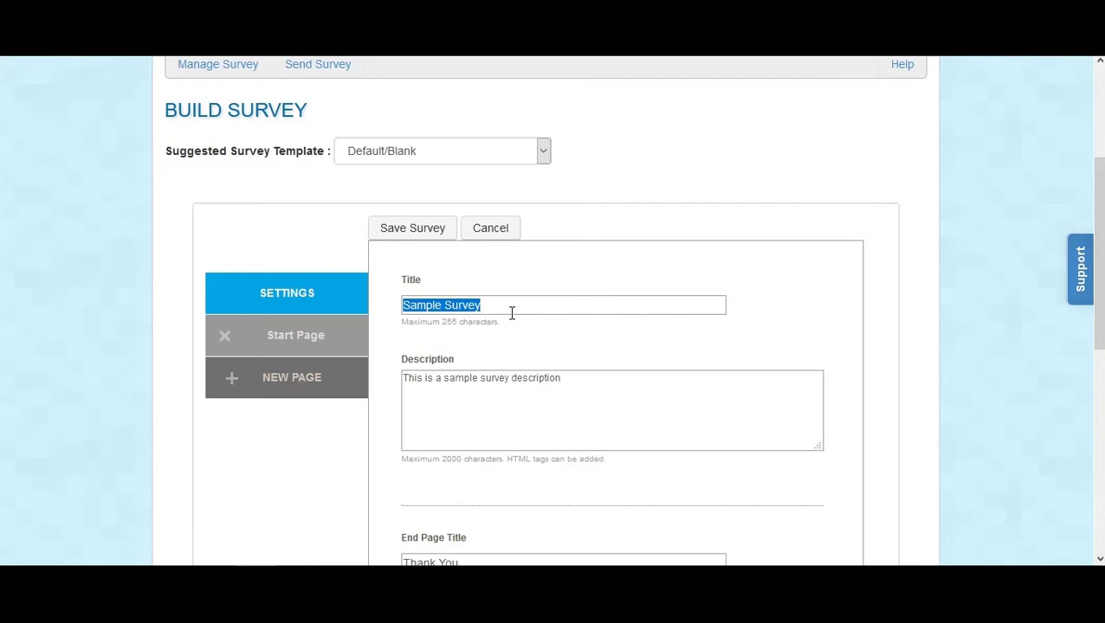
pyautogui.write('Progres')
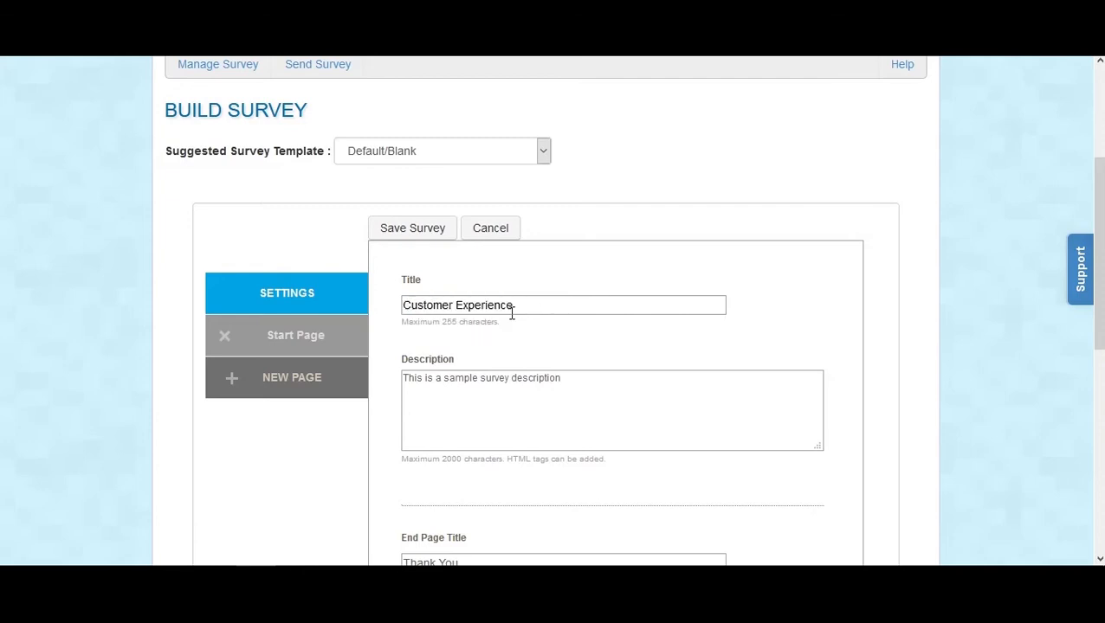
pyautogui.write('Conference Attendees Feed')
pyautogui.press('BackSpace')
pyautogui.press('BackSpace')
pyautogui.press('BackSpace')
pyautogui.press('BackSpace')
pyautogui.write('Attendees Feedback')
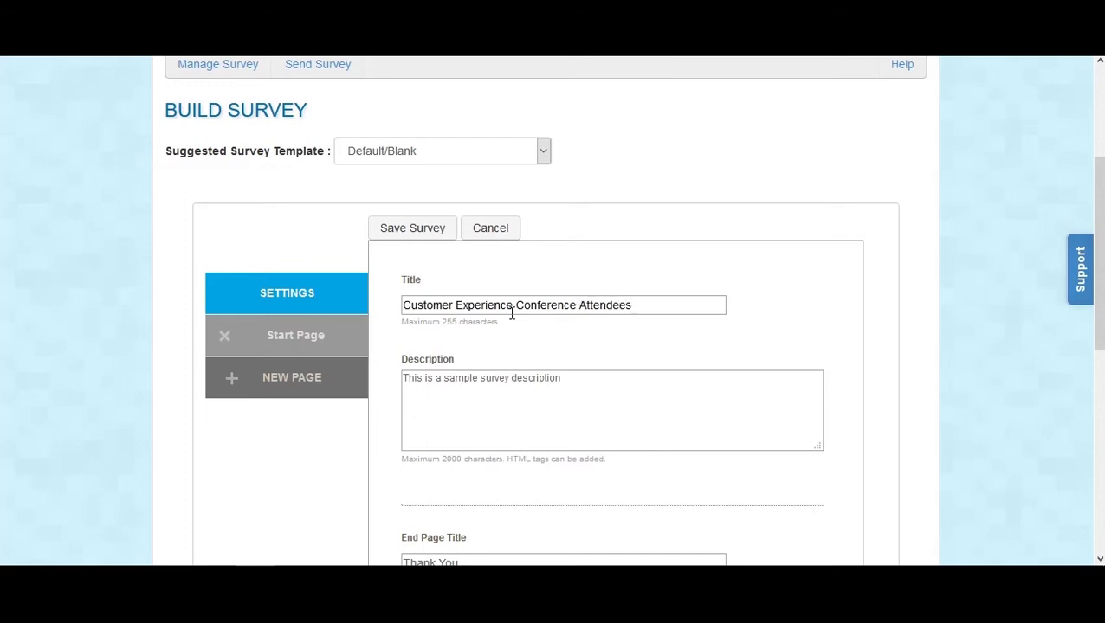
# - Replace the survey description with thanks for attending Customer Experience Conference 2020 and a request for feedback to help the team improve next year's event
pyautogui.tripleClick(537, 378)
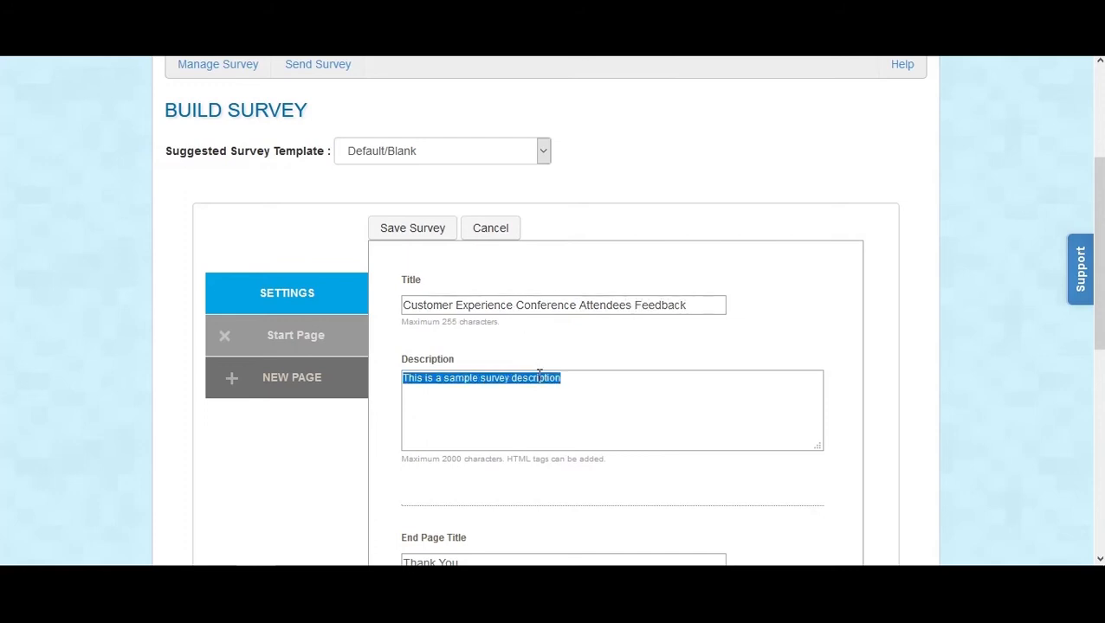
pyautogui.write('Thank you g')
pyautogui.press('BackSpace')
pyautogui.write('for attending ')
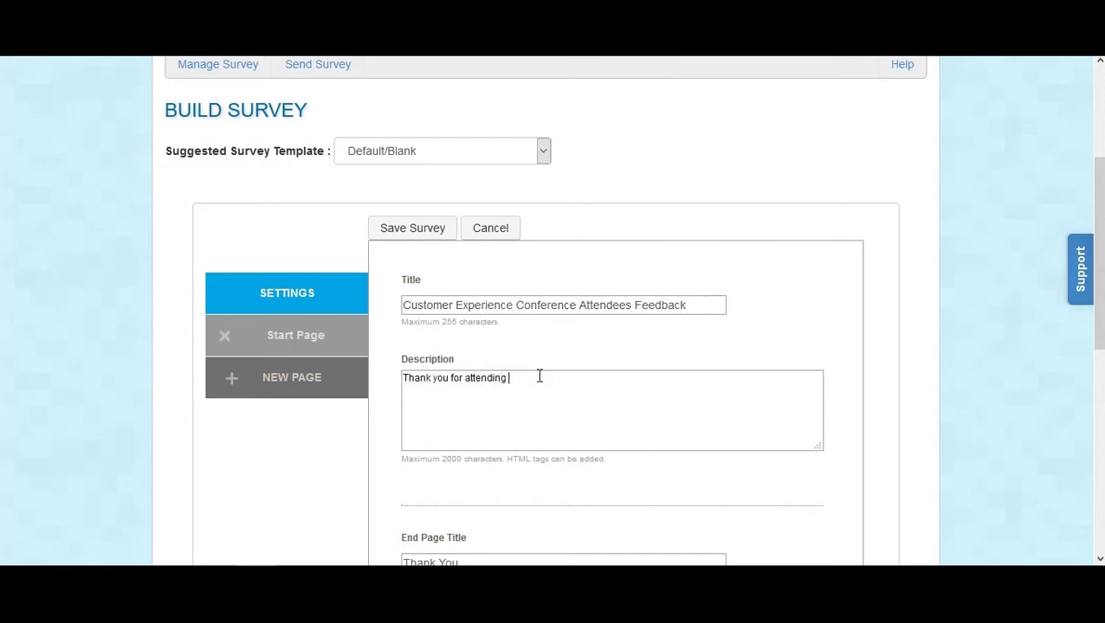
pyautogui.write('Customer Experience Conference 2020. We would ap')
pyautogui.write('preciate if you could')
pyautogui.write(' provide us your feedback for ')
pyautogui.write('our te')
pyautogui.write('am to improve')
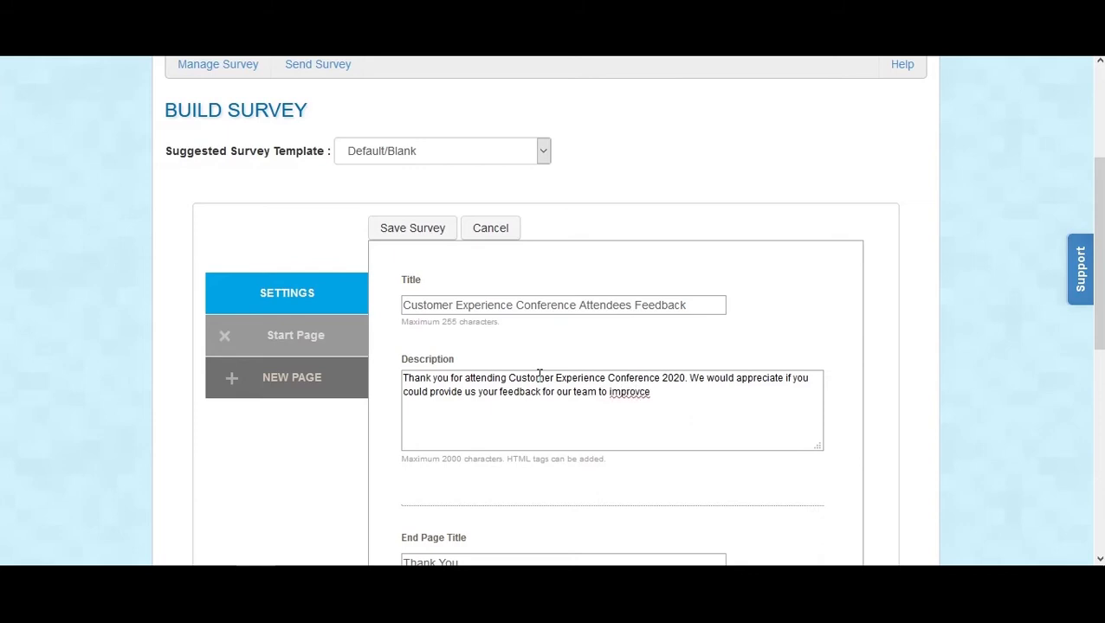
pyautogui.write(' for next year event!')
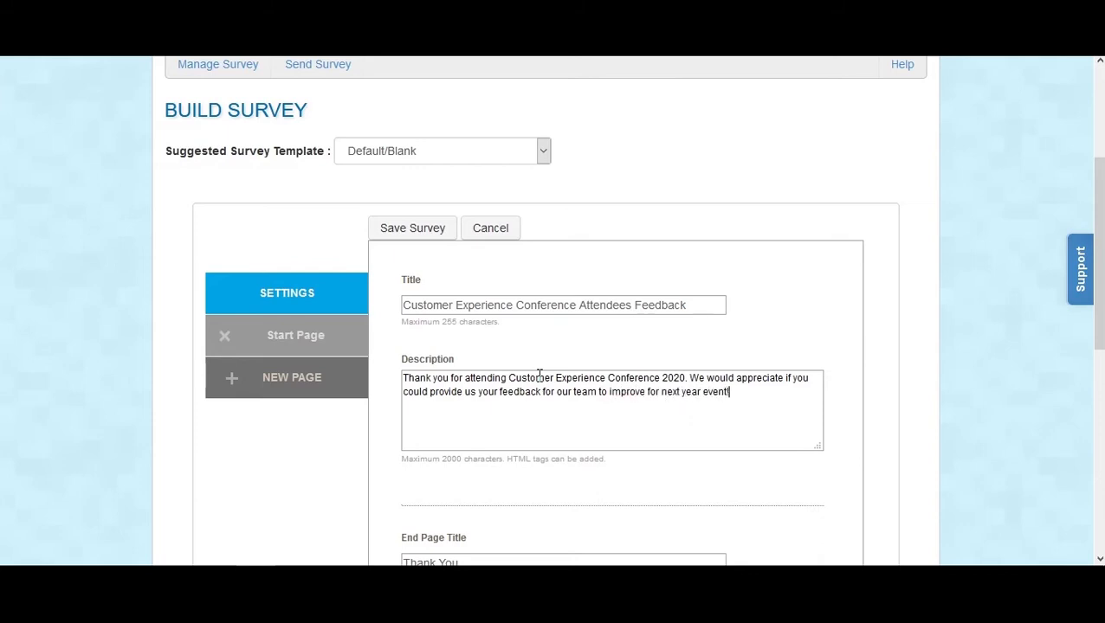
# - Set the end page description to "Thank you for taking the survey. See you next year at Customer Experience Conference 2021!"
pyautogui.scroll(-1, 528, 377)
pyautogui.scroll(-2, 528, 377)
pyautogui.moveTo(584, 384); pyautogui.dragTo(394, 384)
pyautogui.write('Thank you for taking the survey')
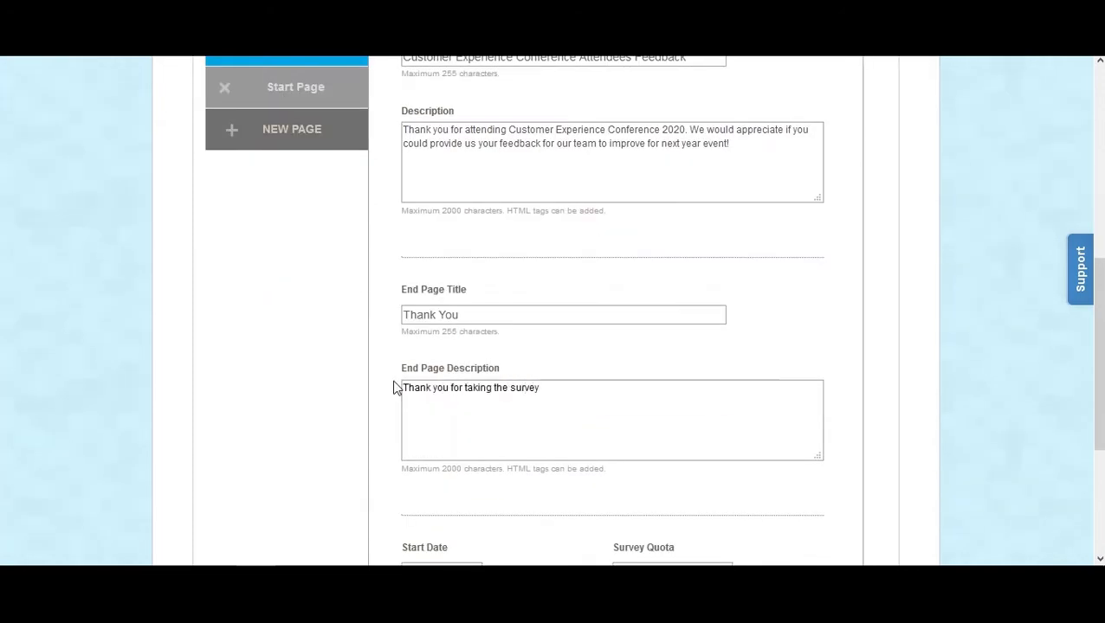
pyautogui.write('. See you next year')
pyautogui.press('BackSpace')
pyautogui.press('BackSpace')
pyautogui.press('BackSpace')
pyautogui.press('BackSpace')
pyautogui.press('BackSpace')
pyautogui.write('year at Customer Experience ')
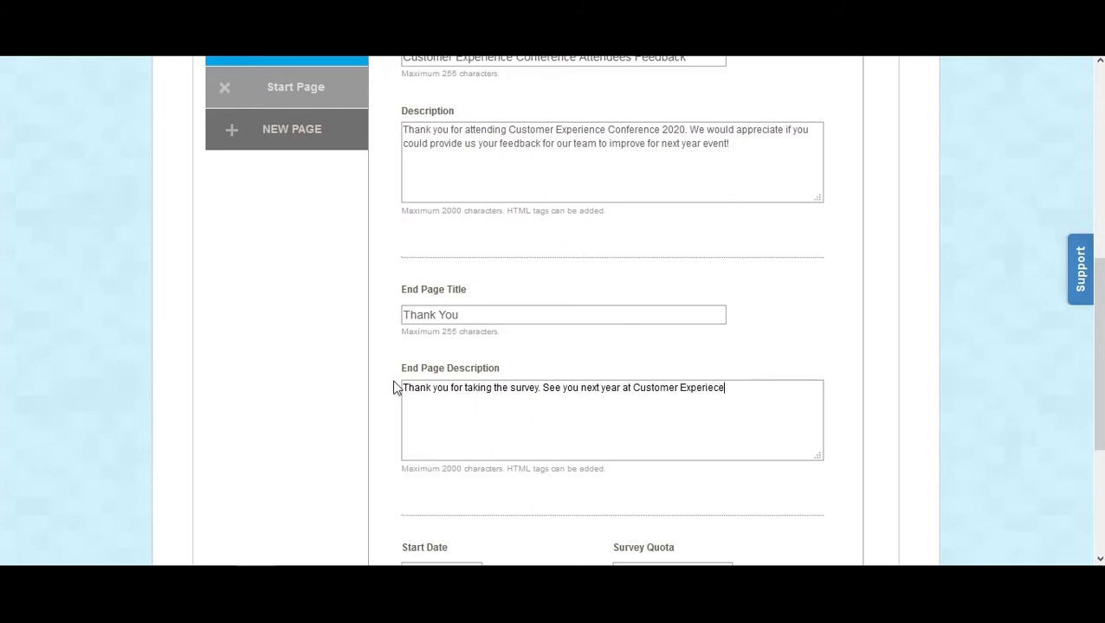
pyautogui.write('Conference 2021!')
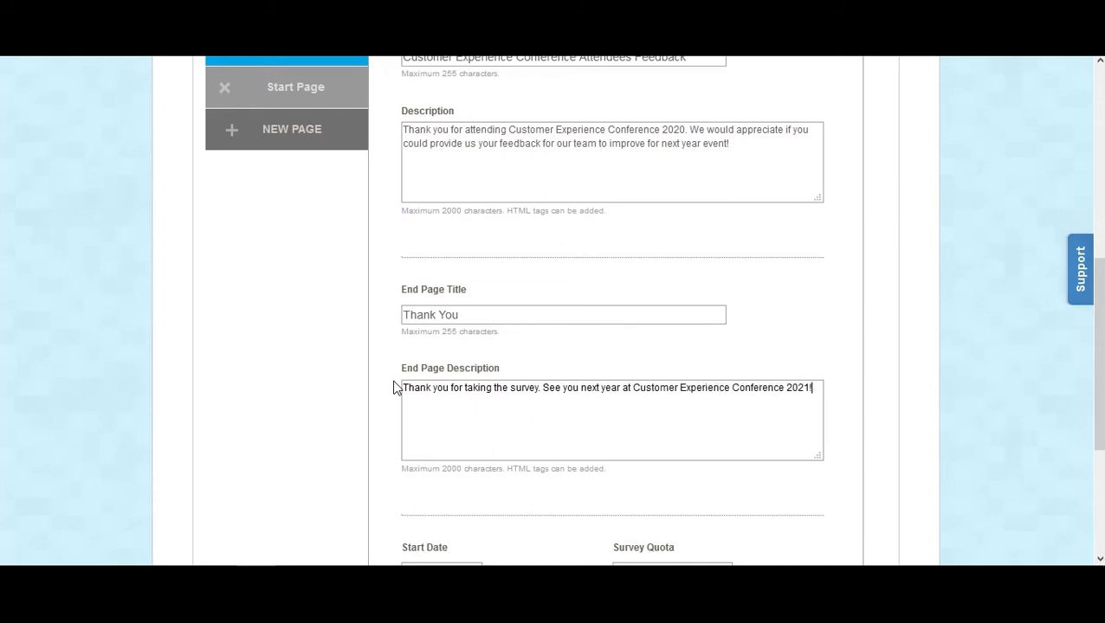
# - Open the survey's Start Page and rename it "Event Experience"
pyautogui.scroll(2, 412, 332)
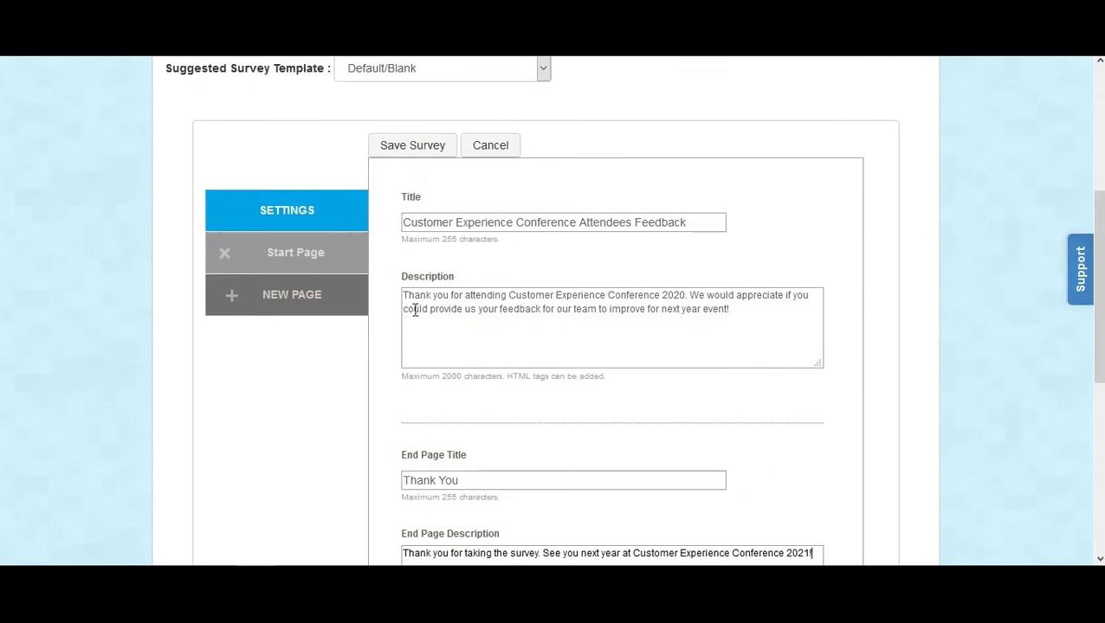
pyautogui.click(288, 254)
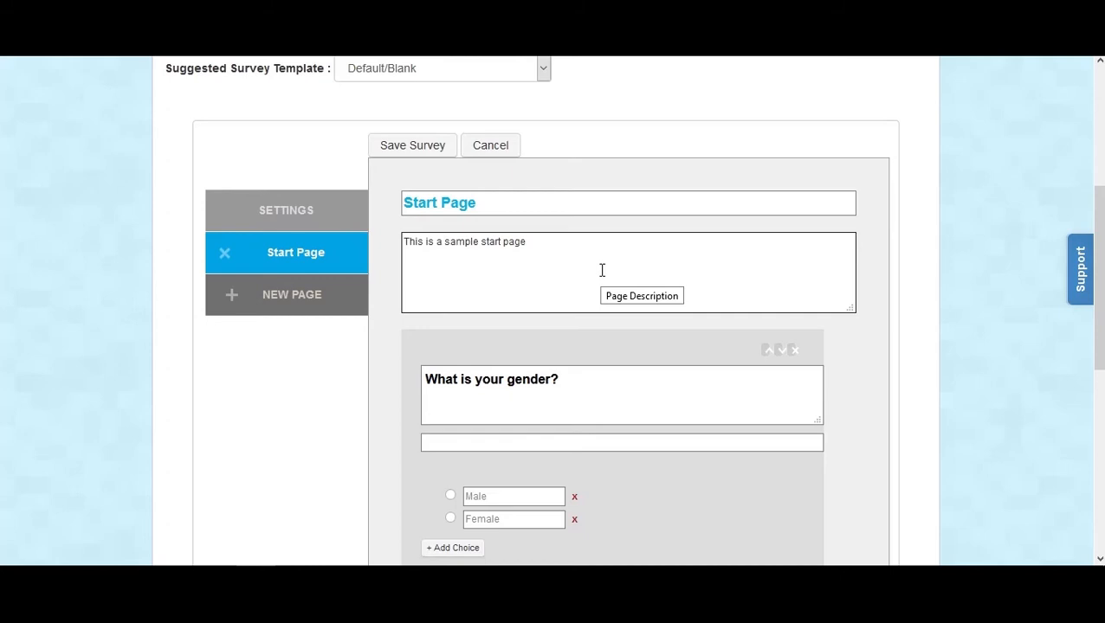
pyautogui.tripleClick(500, 206)
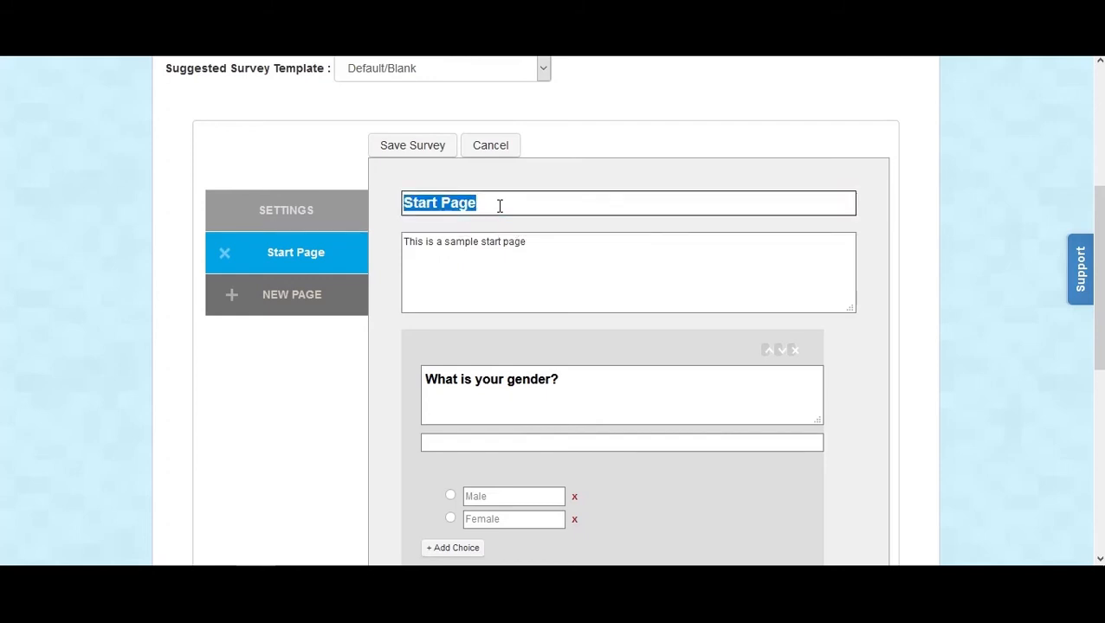
pyautogui.write('Evetn')
pyautogui.press('BackSpace')
pyautogui.press('BackSpace')
pyautogui.write('nt')
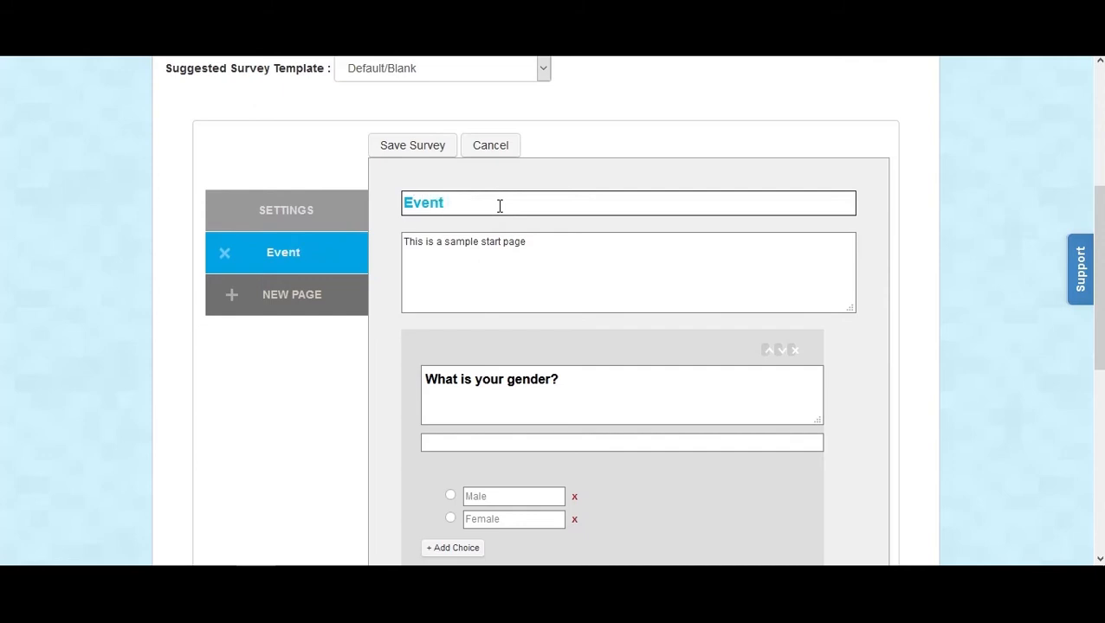
pyautogui.write(' Experie')
pyautogui.press('BackSpace')
pyautogui.press('BackSpace')
pyautogui.write('erience')
# - Set the page description to "Tell us how you feels about the event in terms of contents, speakers, the schedule and etc."
pyautogui.click(503, 242)
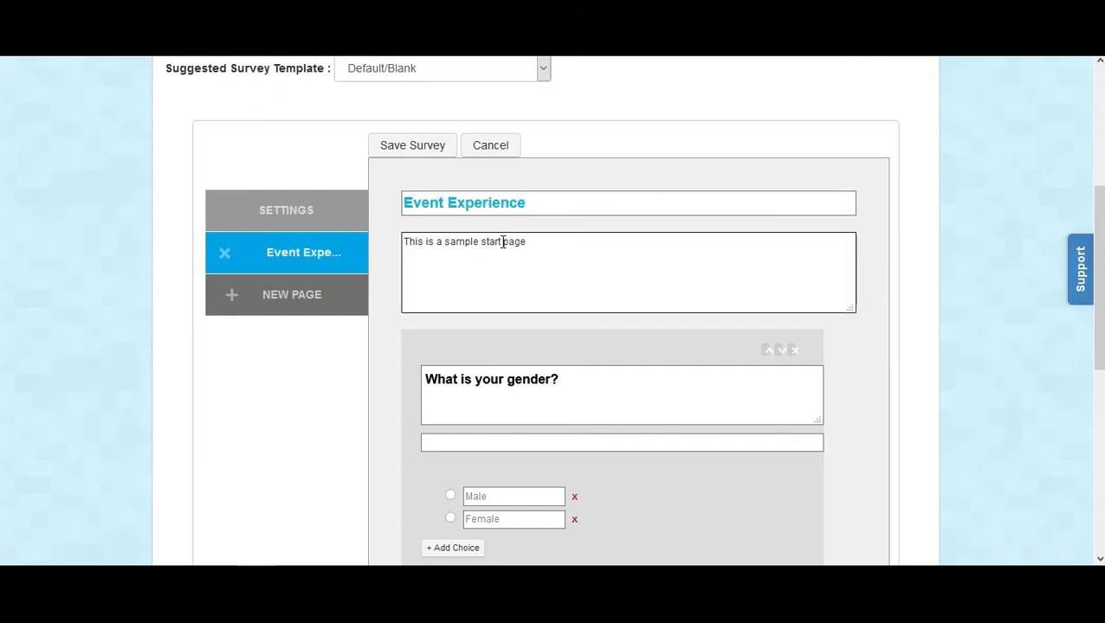
pyautogui.tripleClick(503, 242)
pyautogui.write('Tell us how you feels about the event in terms of contents, speakers, the schedule and etc')
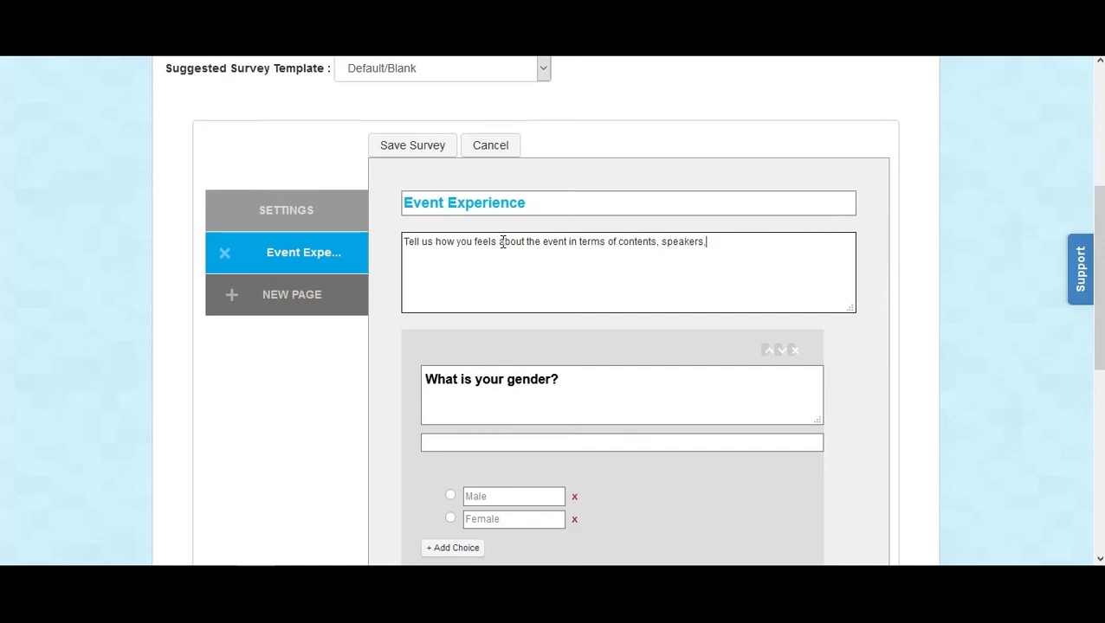
pyautogui.write('.')
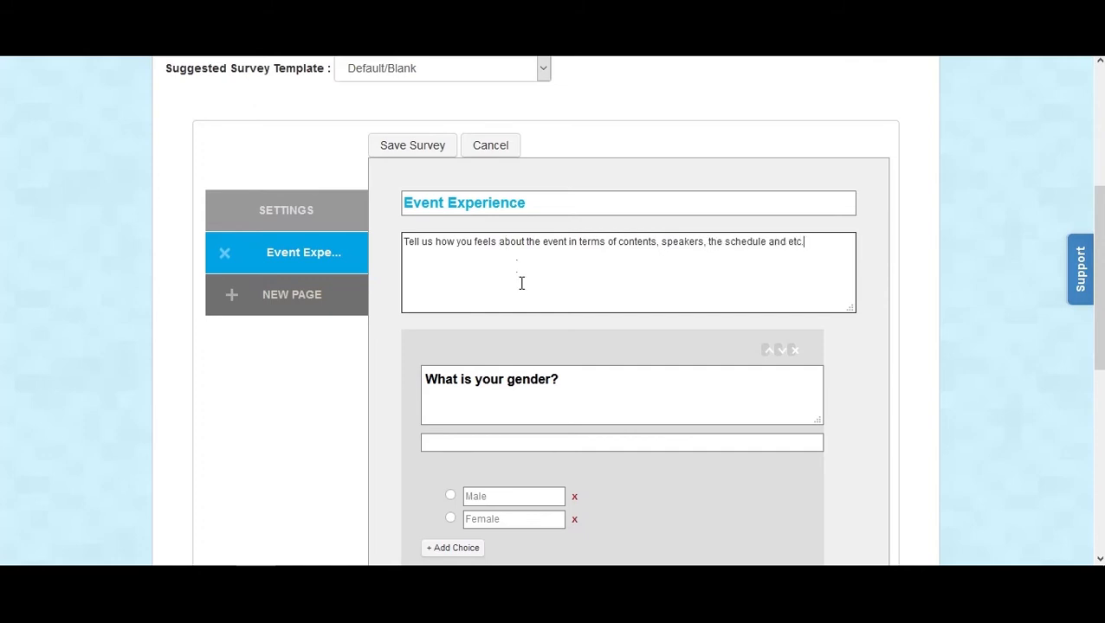
# - Replace the gender question's text with "Which session that you would like the most?"
pyautogui.scroll(-2, 568, 301)
pyautogui.tripleClick(537, 217)
pyautogui.scroll(1, 643, 254)
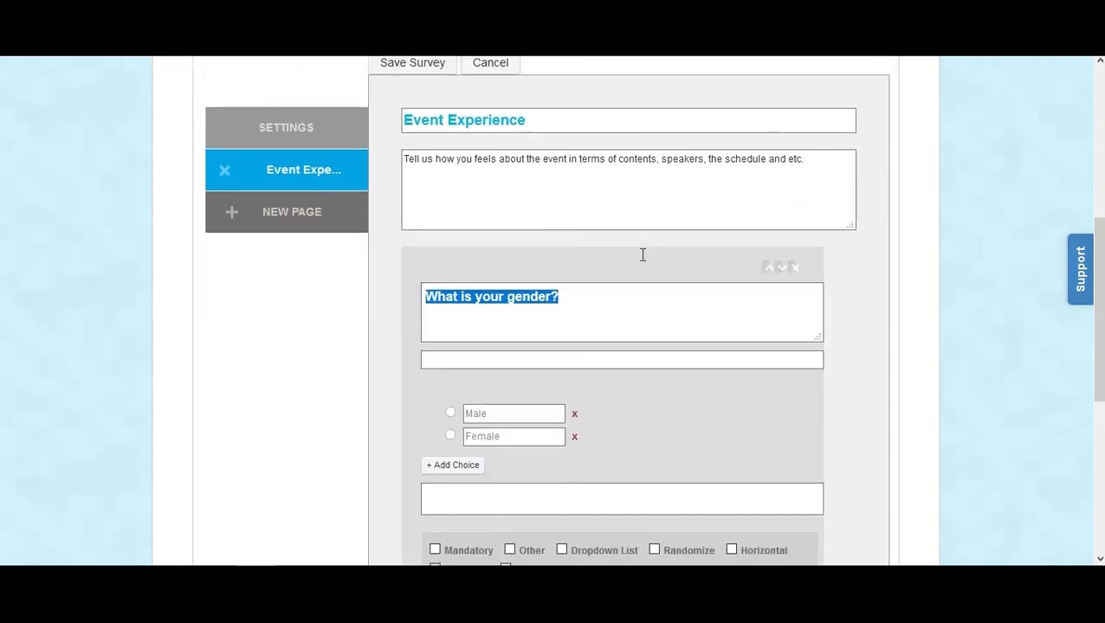
pyautogui.write('Fro')
pyautogui.press('BackSpace')
pyautogui.press('BackSpace')
pyautogui.press('BackSpace')
pyautogui.write('Which session that you would like the most?')
# - Add two answer choices and fill in the first two as "Session A by Harith Iskandar" and "Session B by Dwayne Johnson"
pyautogui.scroll(-2, 626, 325)
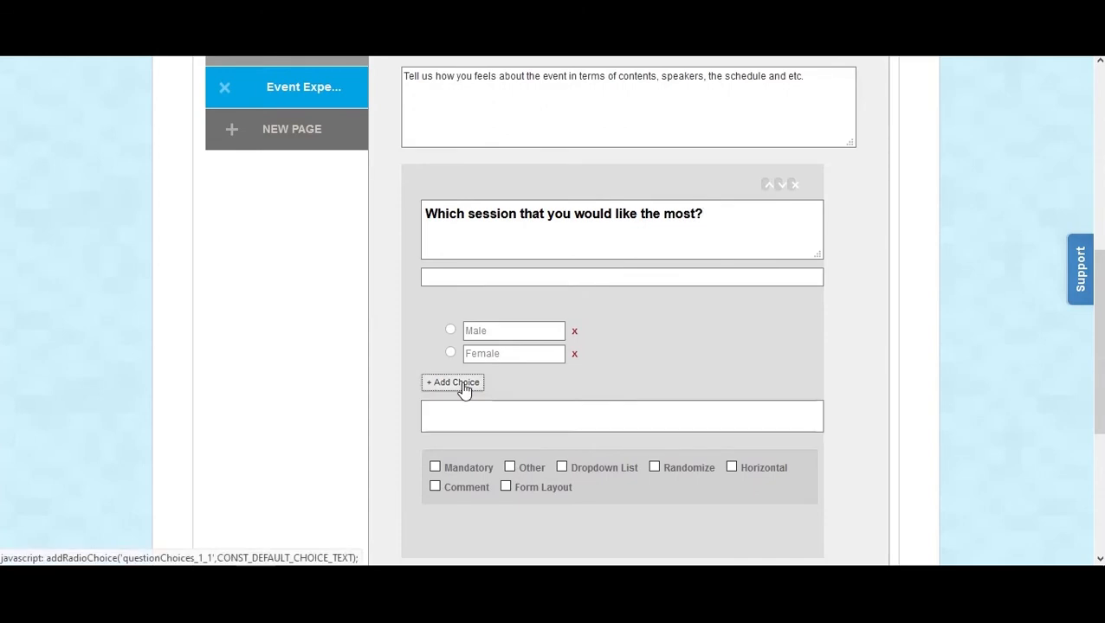
pyautogui.doubleClick(464, 390)
pyautogui.click(510, 333)
pyautogui.write('Session')
pyautogui.write(' A by Hari')
pyautogui.write('th Iskandar')
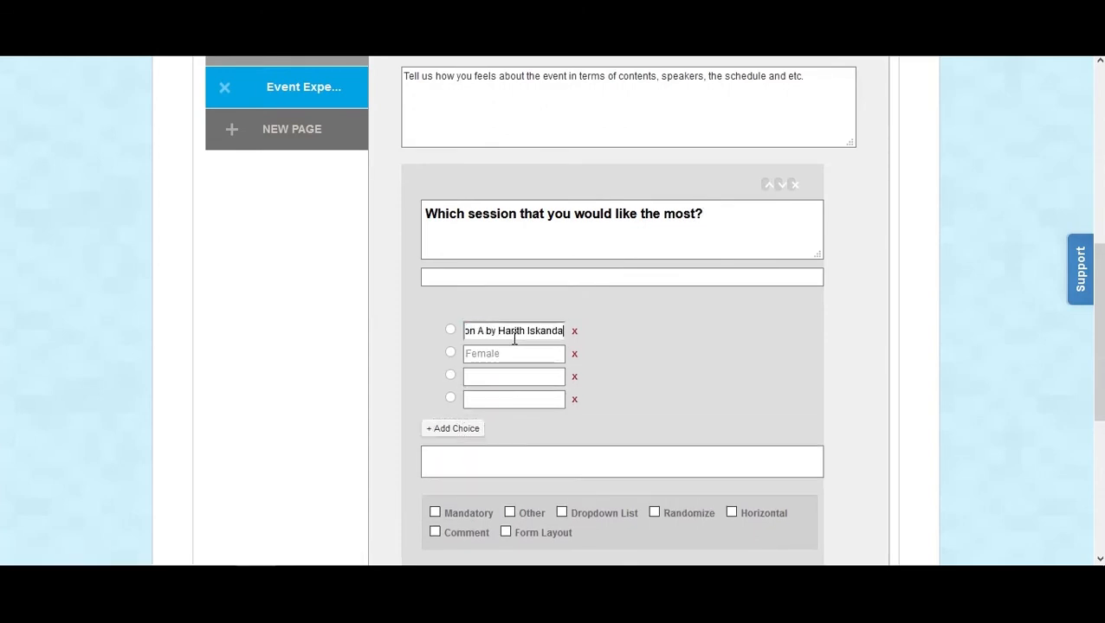
pyautogui.click(499, 355)
pyautogui.write('Session B by')
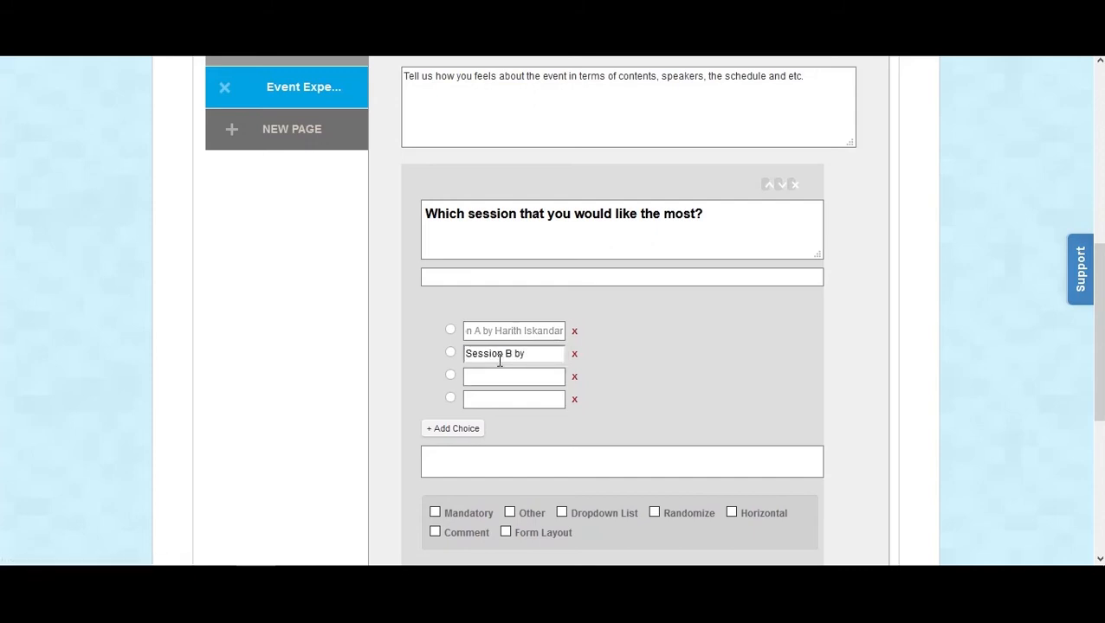
pyautogui.write(' Dwayne Johnson')
# - Fill in the third choice as "Session B by Kevin Hart" and the fourth as "Session D by" followed by a placeholder speaker name
pyautogui.press('Tab')
pyautogui.write('Session B by Kein')
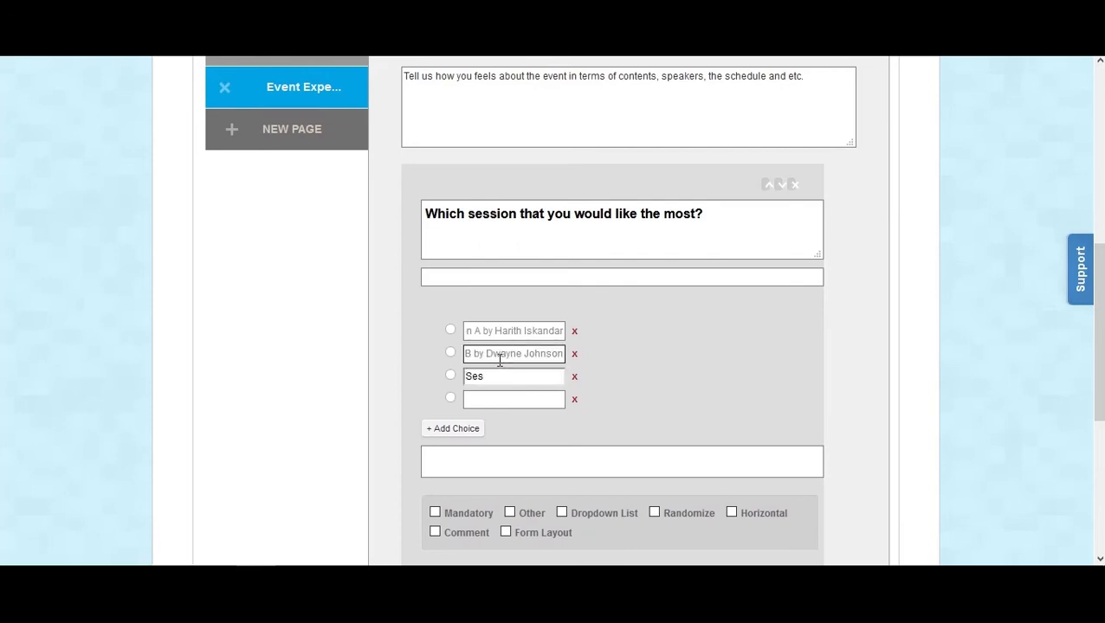
pyautogui.write('n Hart')
pyautogui.press('Tab')
pyautogui.press('Tab')
pyautogui.write('Session D by ')
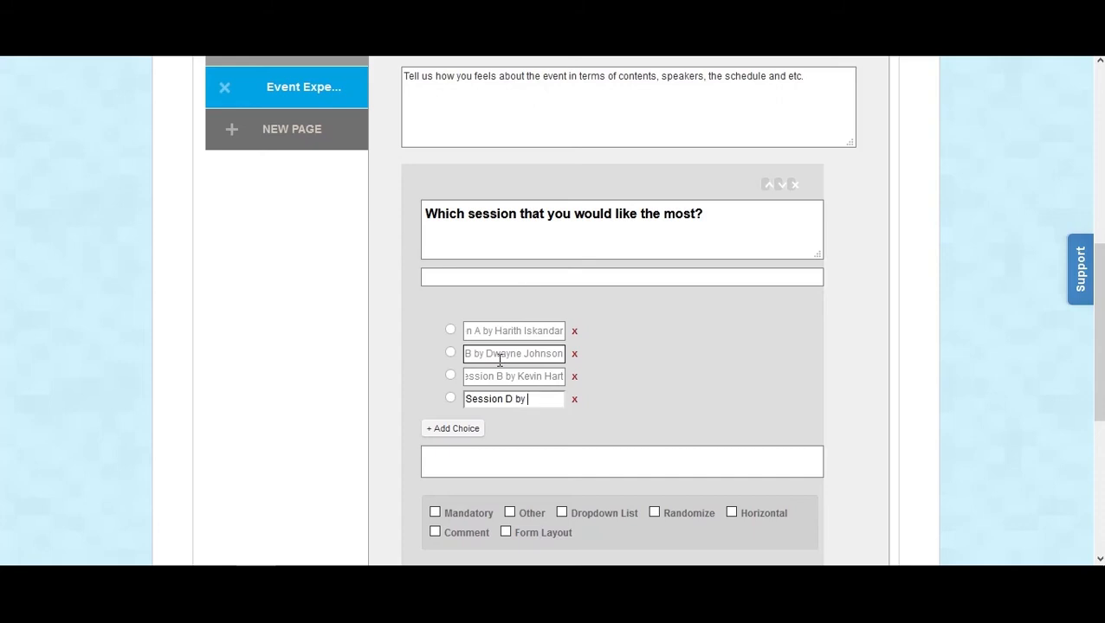
pyautogui.write('John Doe')
# - Enter "Please choose one" as the help text beneath the session question
pyautogui.click(509, 276)
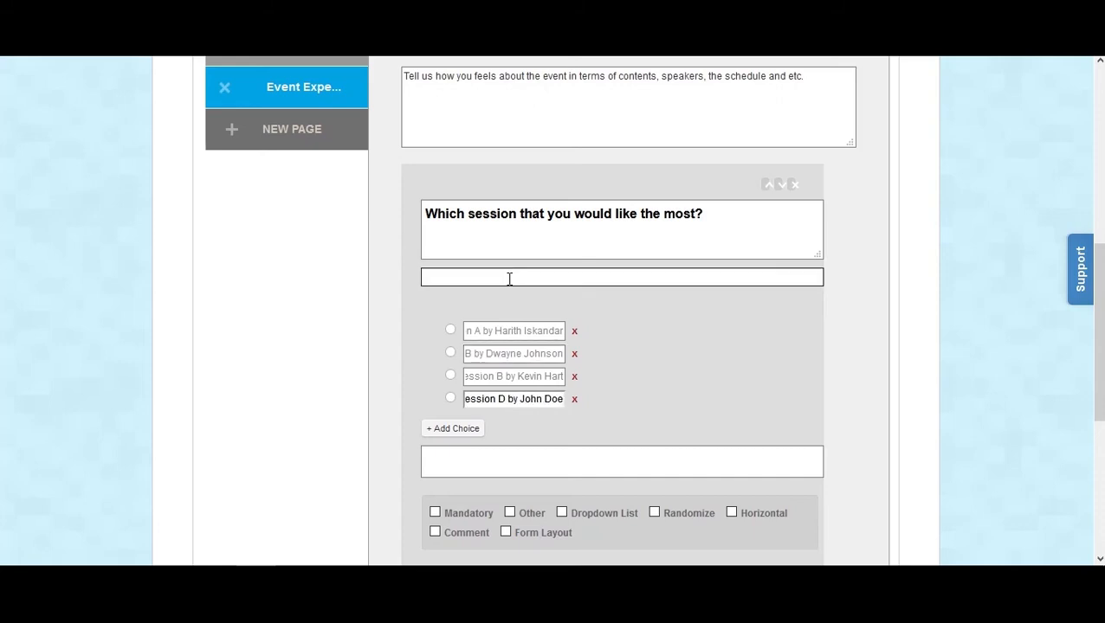
pyautogui.write('Please choose one')
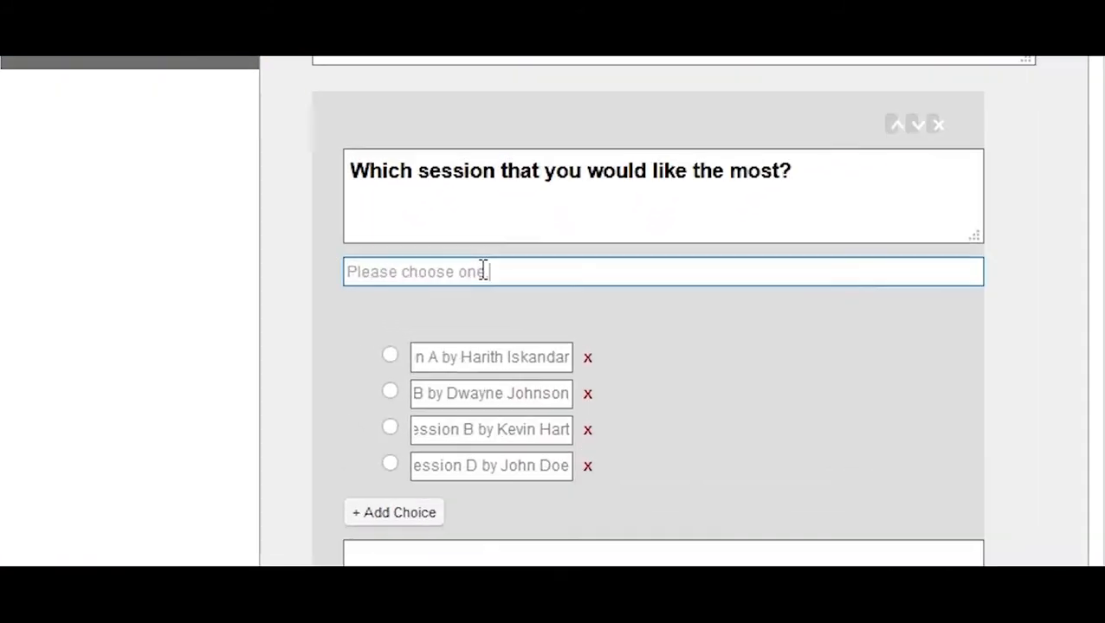
# - Make the session question mandatory and display its choices as a dropdown list
pyautogui.tripleClick(509, 277)
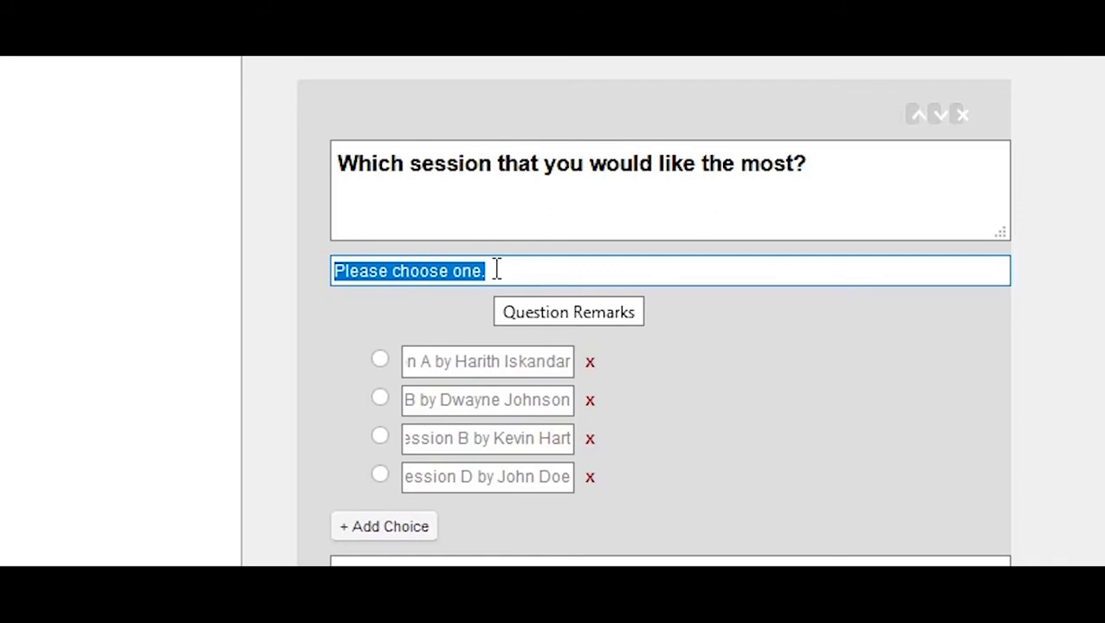
pyautogui.scroll(-2, 658, 433)
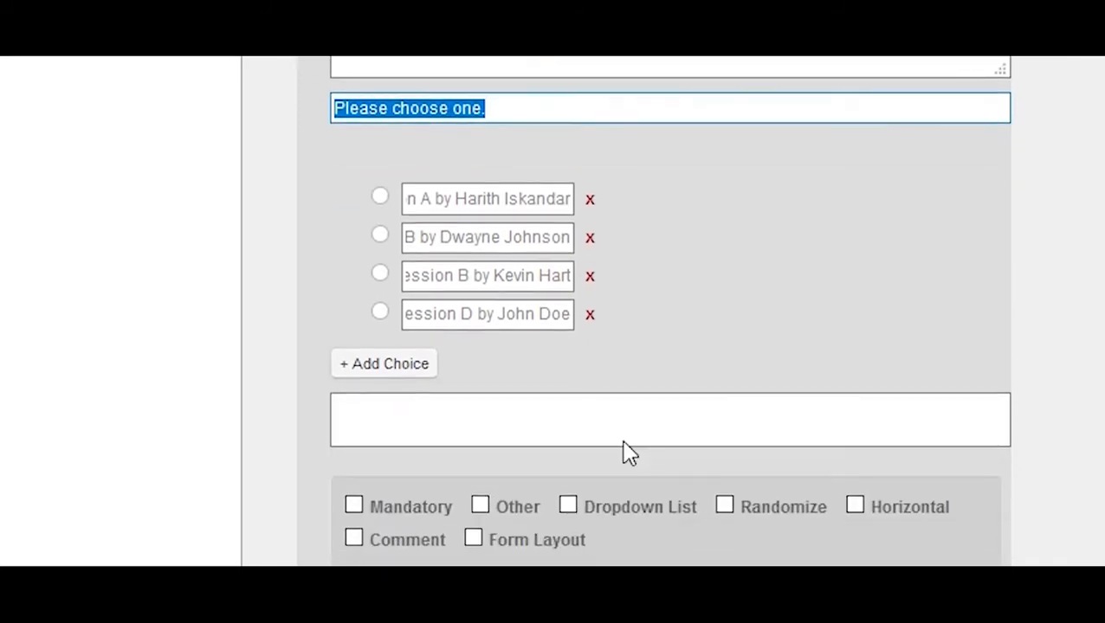
pyautogui.scroll(-2, 335, 483)
pyautogui.click(353, 382)
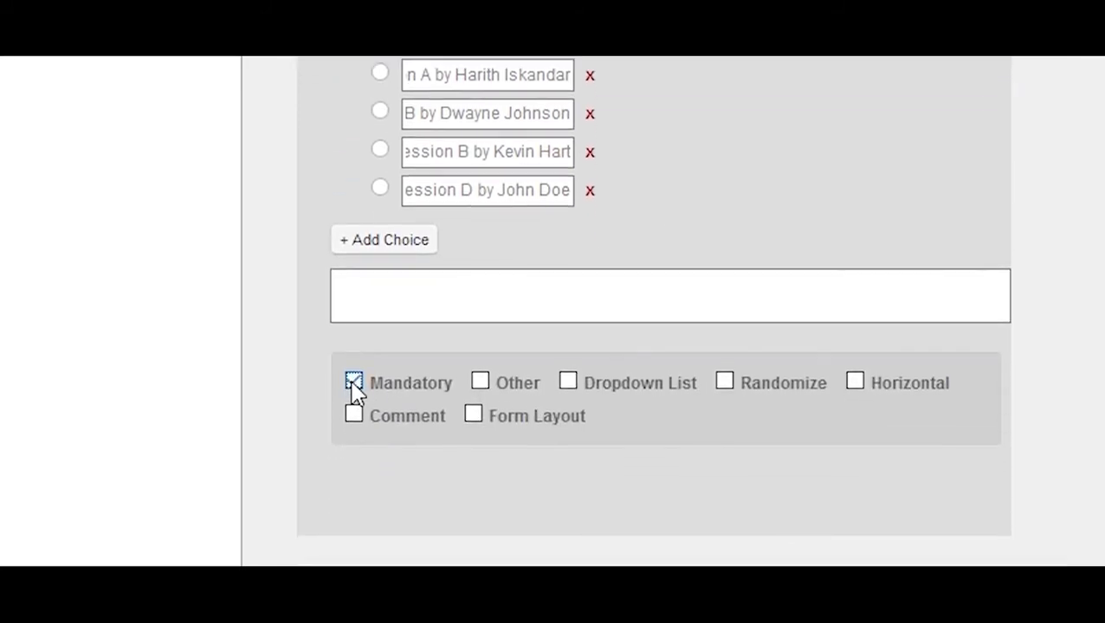
pyautogui.click(569, 385)
# - Add a matrix question with the text "Rate Overall Contents of the Event"
pyautogui.scroll(-4, 561, 299)
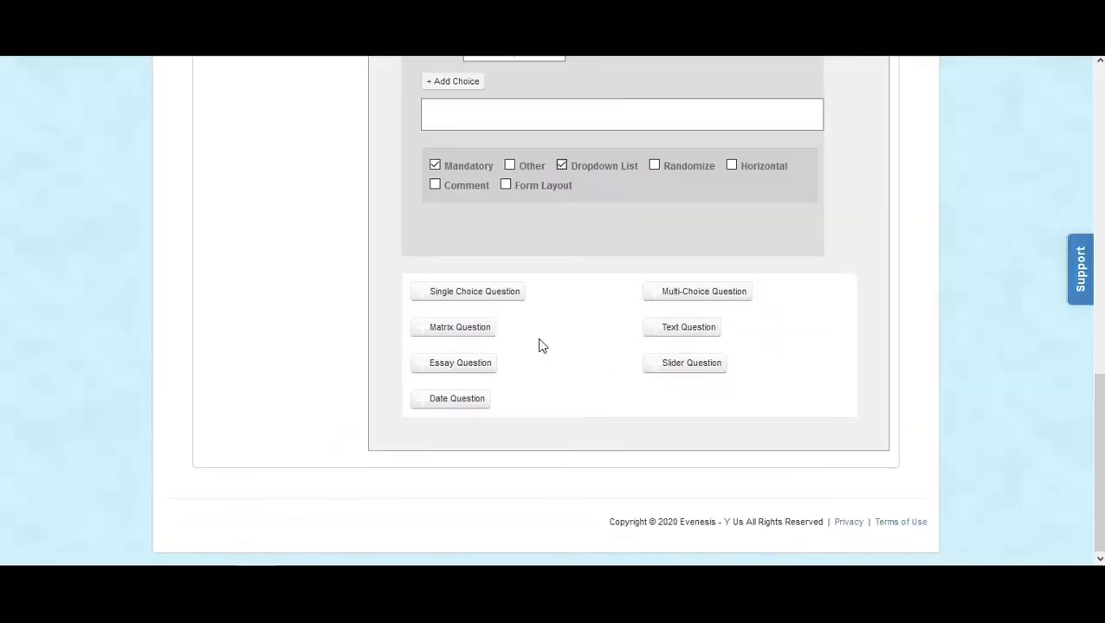
pyautogui.click(478, 330)
pyautogui.click(513, 326)
pyautogui.write('Rate Overall Contents')
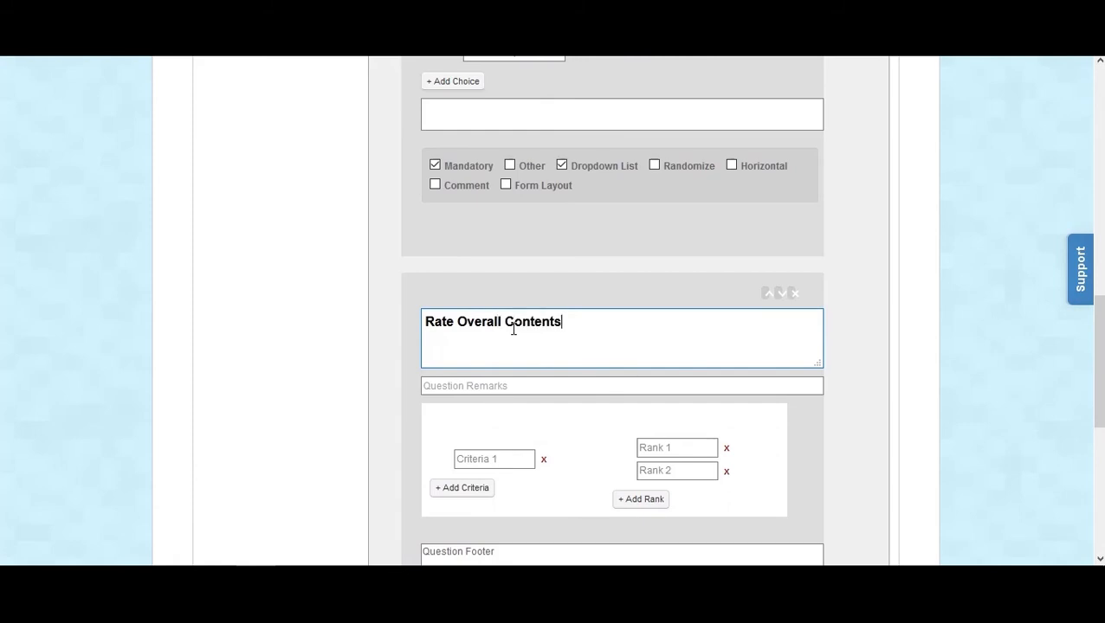
pyautogui.write(' of the Event')
# - Name the matrix question's first criterion "Speaker" and add a second one named "Topic"
pyautogui.click(487, 461)
pyautogui.write('Speaker')
pyautogui.click(486, 487)
pyautogui.click(486, 471)
pyautogui.write('Con')
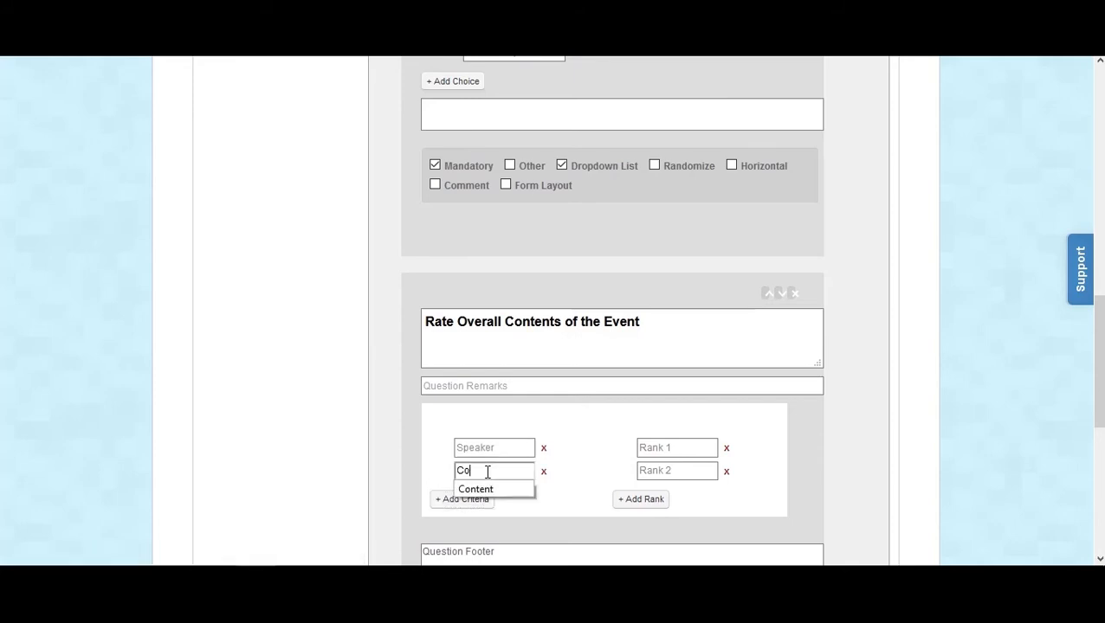
pyautogui.press('BackSpace')
pyautogui.press('BackSpace')
pyautogui.press('BackSpace')
pyautogui.write('Topic')
# - Add three more criteria to the matrix question: "Registration", "Schedule" and "Mobile App"
pyautogui.click(467, 498)
pyautogui.click(481, 493)
pyautogui.write('Registration')
pyautogui.click(479, 523)
pyautogui.scroll(-1, 496, 472)
pyautogui.write('Schedule')
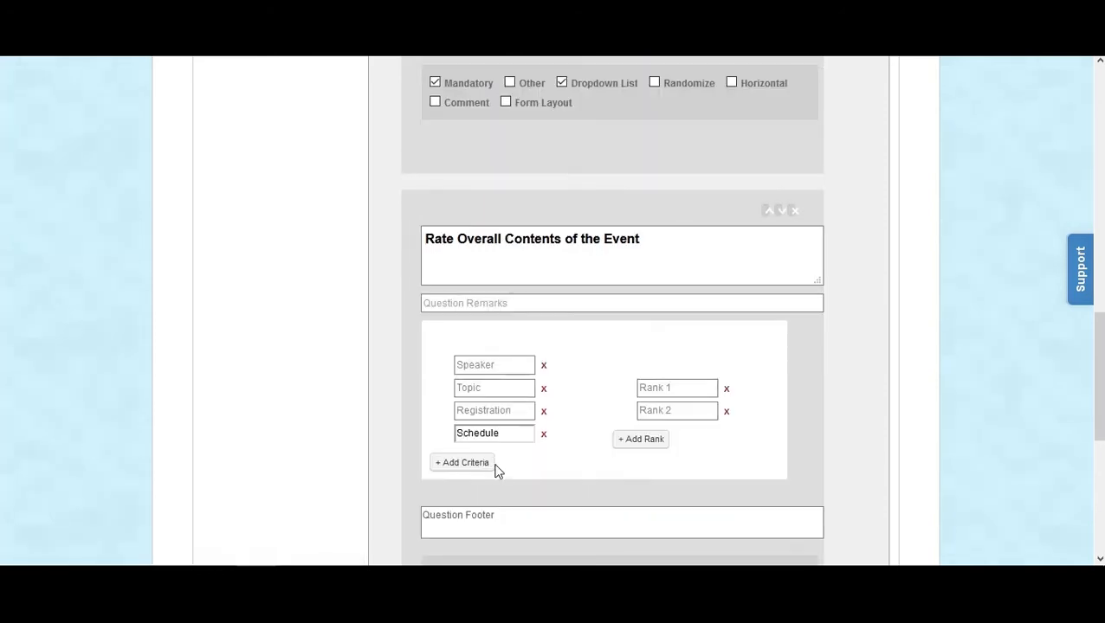
pyautogui.click(479, 466)
pyautogui.click(479, 457)
pyautogui.write('Mobile App')
# - Fill in the first three ranks of the contents rating as "Very Not Satisfied", "Not Satisfied" and "Neutral"
pyautogui.tripleClick(697, 398)
pyautogui.write('Very Not Satisfied')
pyautogui.press('Tab')
pyautogui.write('Not Satisfied')
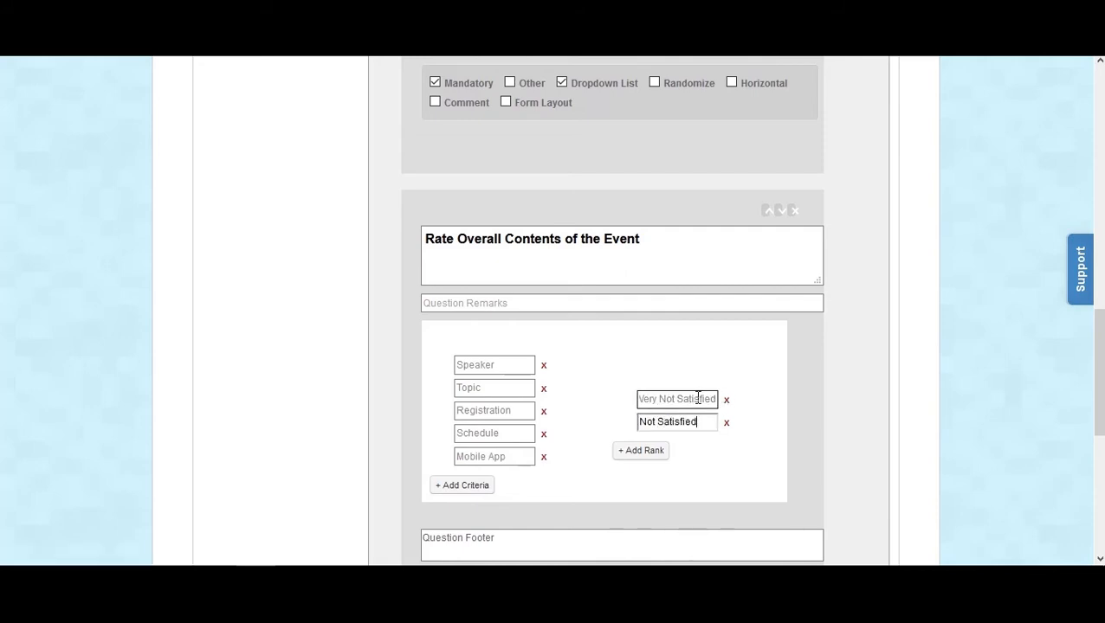
pyautogui.scroll(-1, 684, 385)
pyautogui.click(654, 371)
pyautogui.click(656, 385)
pyautogui.click(664, 339)
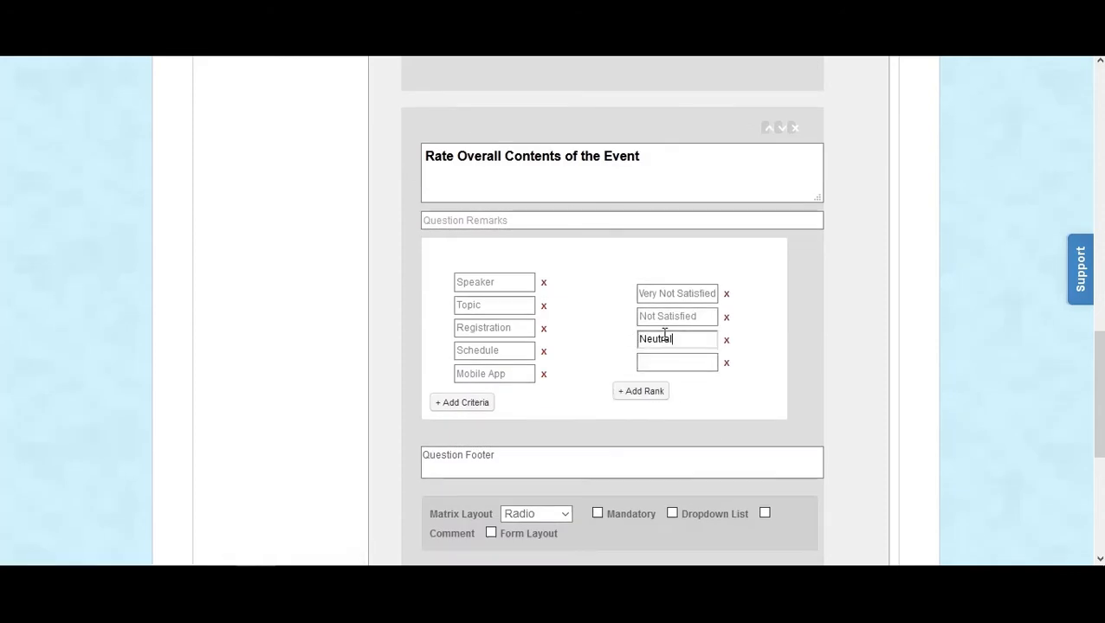
# - Complete the contents rating scale with the ranks "Satisfied" and "Very Satisfied"
pyautogui.click(656, 362)
pyautogui.write('Satisfied')
pyautogui.click(647, 394)
pyautogui.click(649, 374)
pyautogui.write('Ver')
# - Enter "Please tell us how you feels!" as the contents question's remarks and empty its footer
pyautogui.click(530, 221)
pyautogui.write('Please tell us how you feels!')
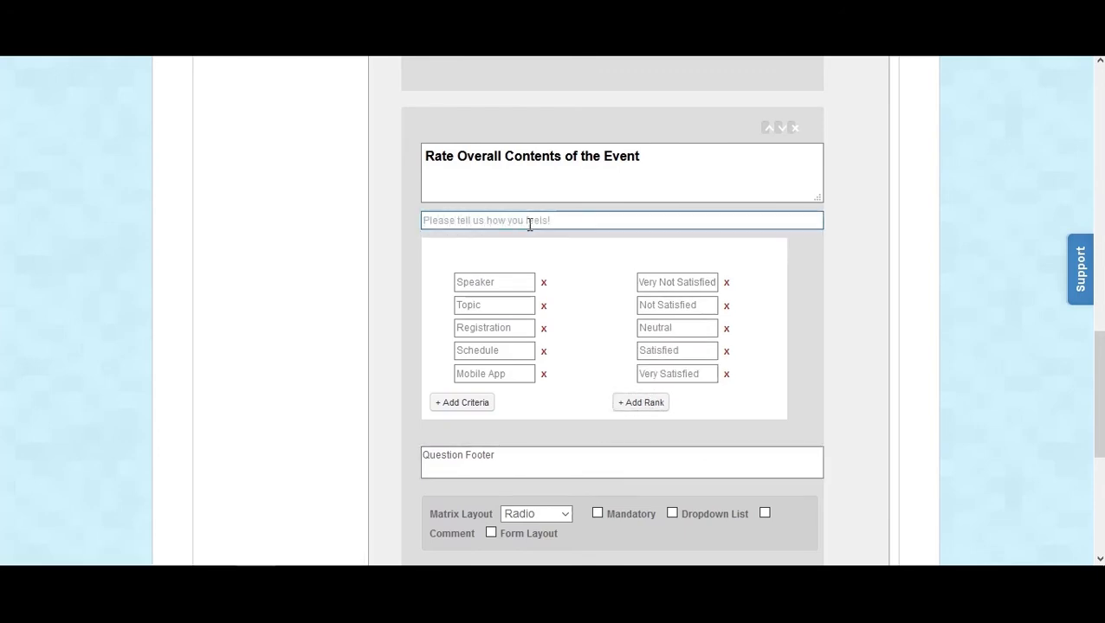
pyautogui.scroll(-2, 530, 224)
pyautogui.click(515, 300)
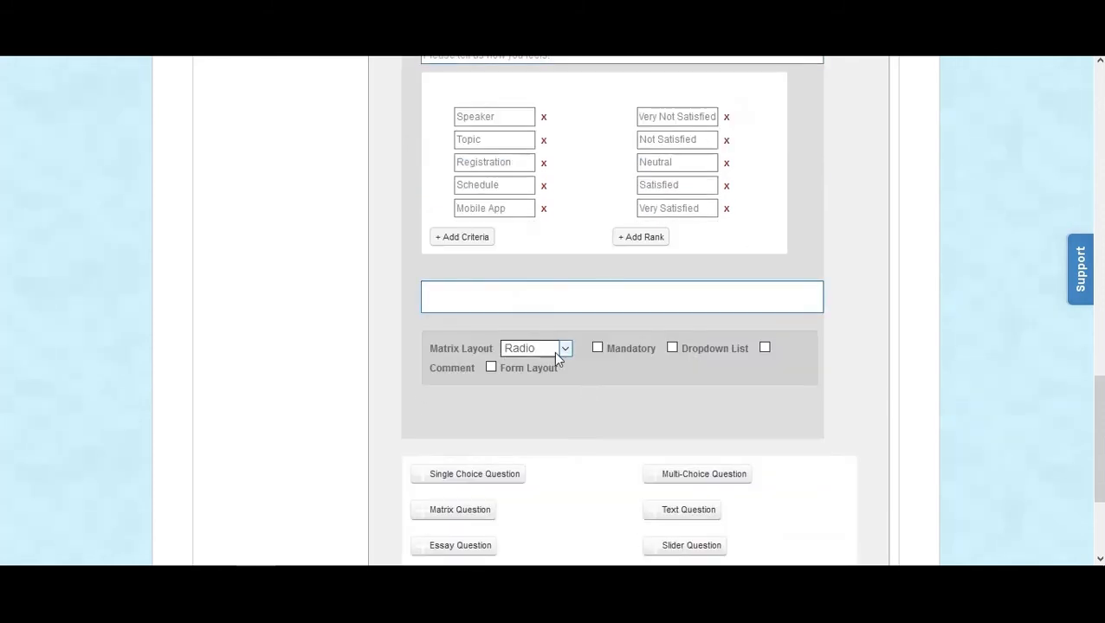
# - Add a new survey page titled "Venue and F&B Feedback" and leave its description empty
pyautogui.scroll(10, 215, 382)
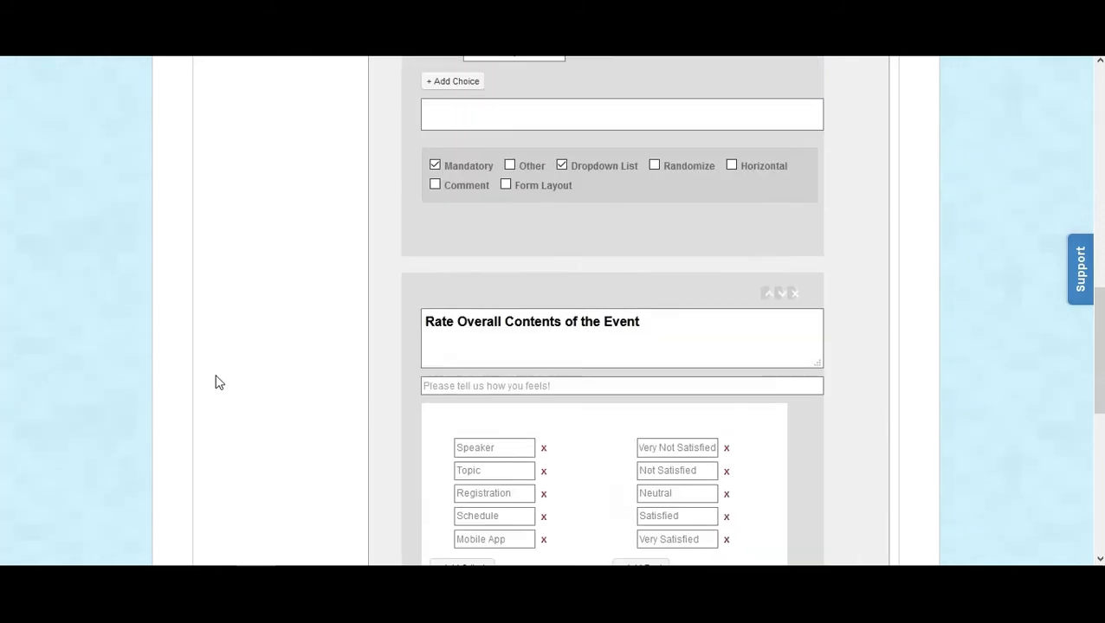
pyautogui.scroll(1, 218, 382)
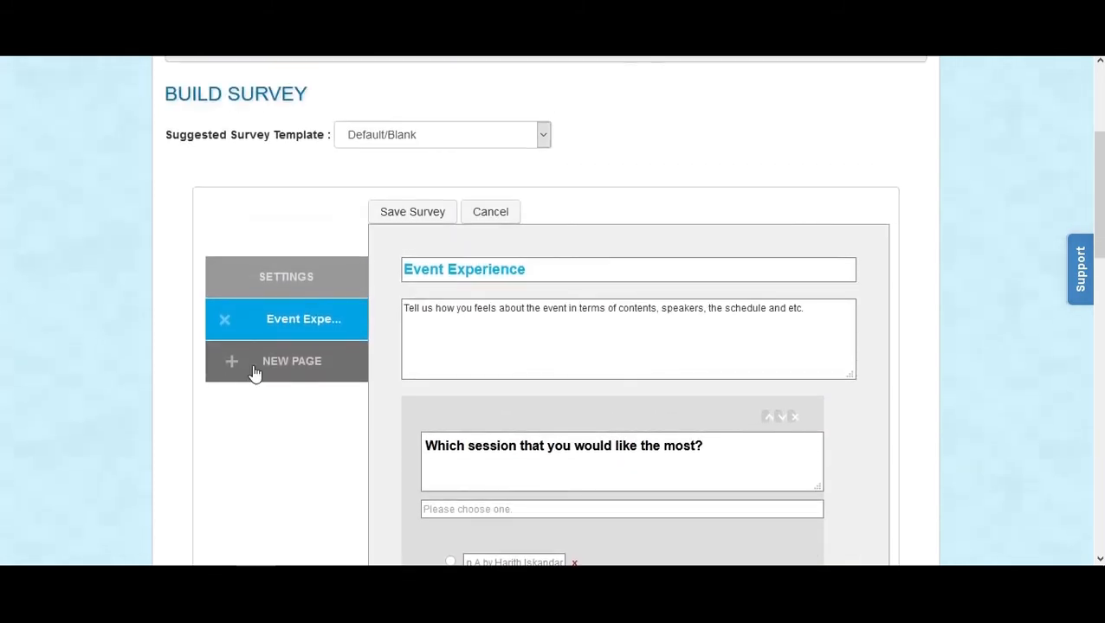
pyautogui.click(254, 371)
pyautogui.tripleClick(441, 275)
pyautogui.write('Venue and F&B Feedbac')
pyautogui.write('k')
pyautogui.click(443, 272)
pyautogui.write('and F&B')
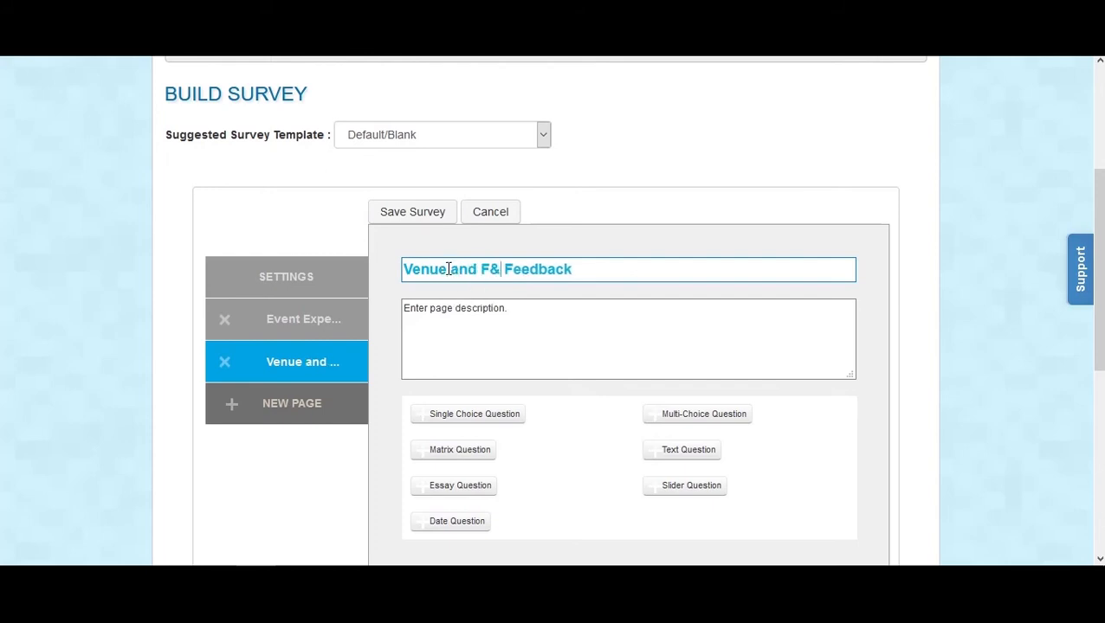
pyautogui.click(450, 303)
# - Add a matrix question to the venue page with the text "Tell us how you feels about the venue"
pyautogui.scroll(-1, 459, 346)
pyautogui.click(469, 370)
pyautogui.click(478, 375)
pyautogui.write('Rate overall')
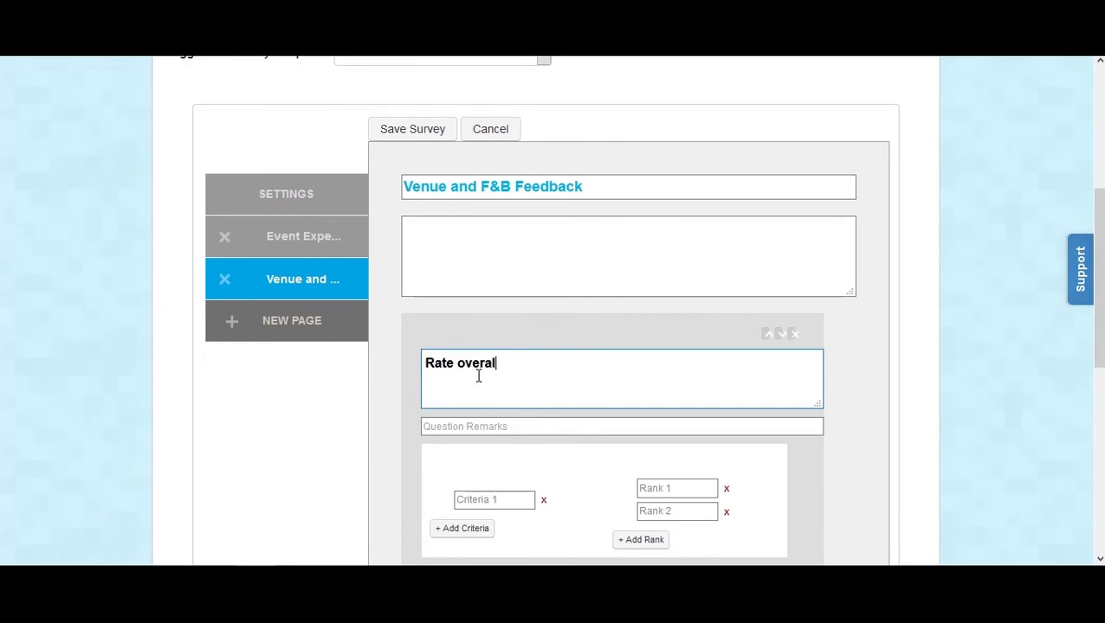
pyautogui.press('BackSpace')
pyautogui.press('BackSpace')
pyautogui.press('BackSpace')
pyautogui.press('BackSpace')
pyautogui.press('BackSpace')
pyautogui.press('BackSpace')
pyautogui.press('BackSpace')
pyautogui.press('BackSpace')
pyautogui.press('BackSpace')
pyautogui.write('Tell us how you feels about ')
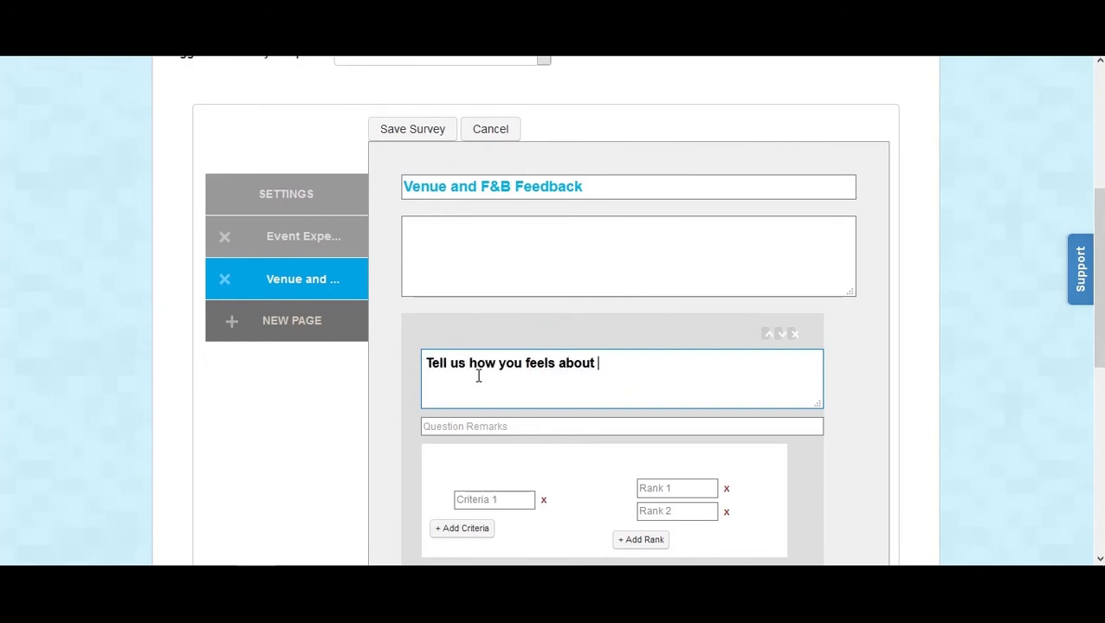
pyautogui.write('the venue')
# - Name the venue question's first criterion "Location" and add a second one named "Parking"
pyautogui.click(485, 500)
pyautogui.hotkey('ctrl', 'a')
pyautogui.write('Location')
pyautogui.scroll(-1, 485, 499)
pyautogui.click(468, 456)
pyautogui.write('Foo')
pyautogui.press('BackSpace')
pyautogui.press('BackSpace')
pyautogui.press('BackSpace')
pyautogui.write('Parking')
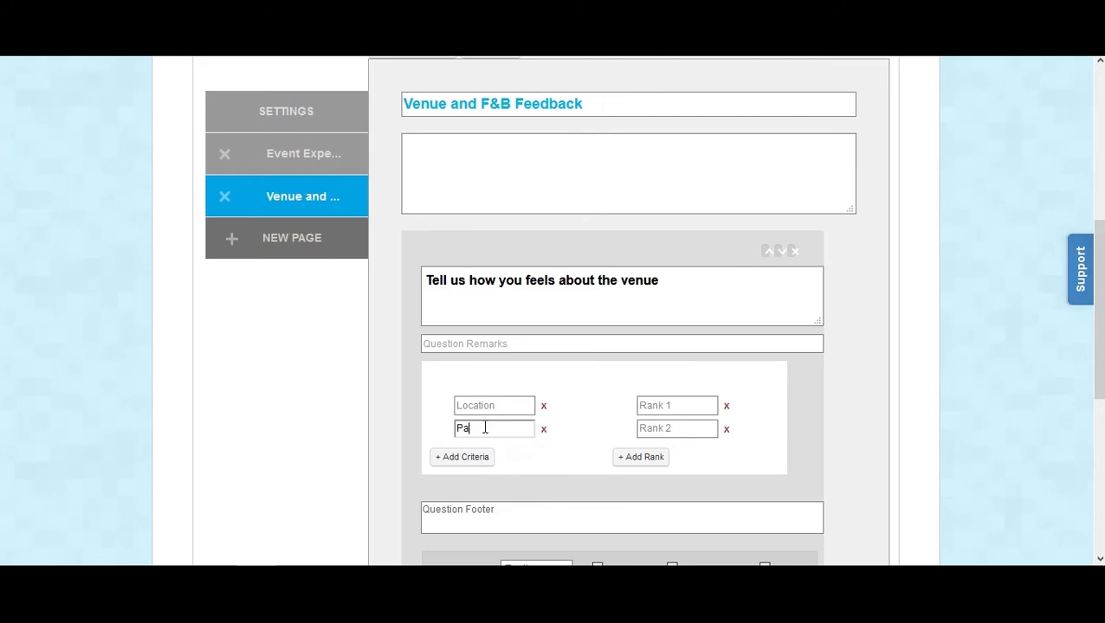
# - Add the criteria "Public Transport Access", "Food" and "Event Hall" to the venue question
pyautogui.click(464, 457)
pyautogui.write('Public Transport Access')
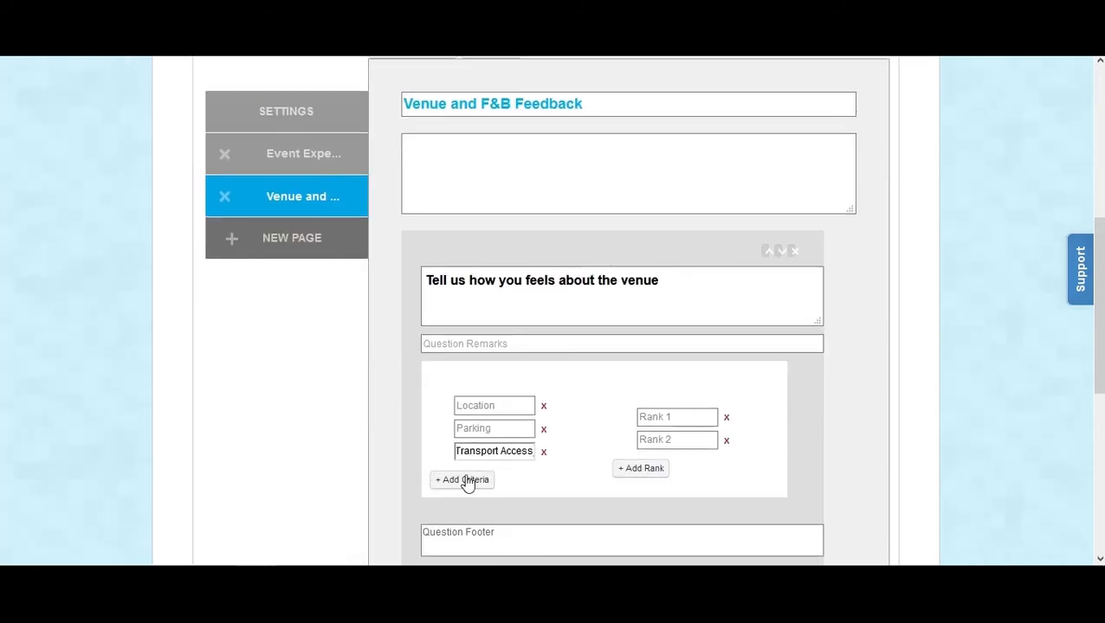
pyautogui.click(462, 480)
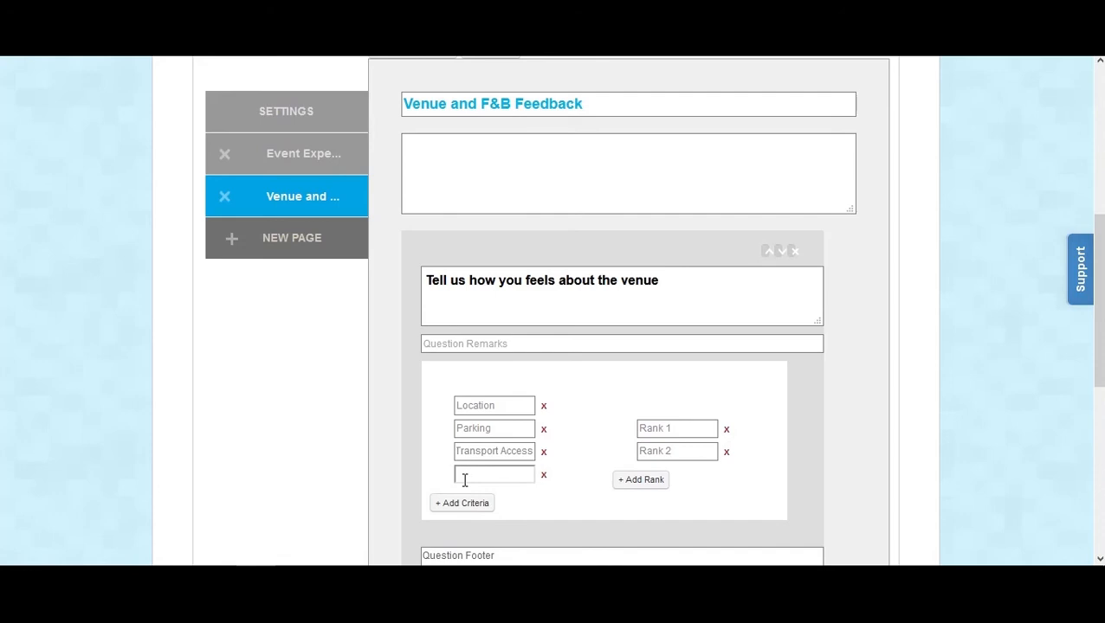
pyautogui.write('Foo')
pyautogui.click(443, 506)
pyautogui.write('Event')
# - Set up five ranks for the venue question: "Very Bad", "Bad", "Not Sure", "Good" and "Very Good"
pyautogui.click(661, 440)
pyautogui.write('Very Bad')
pyautogui.click(650, 462)
pyautogui.write('Bad')
pyautogui.click(639, 492)
pyautogui.write('Not Sure')
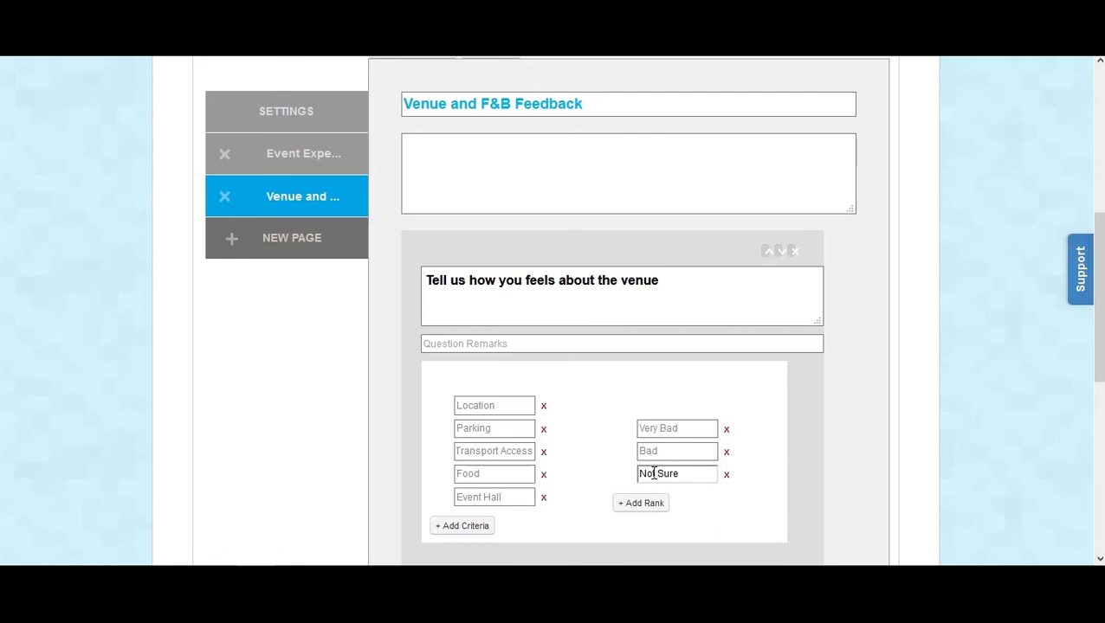
pyautogui.click(638, 503)
pyautogui.write('Good')
pyautogui.click(642, 514)
pyautogui.write('Very Good')
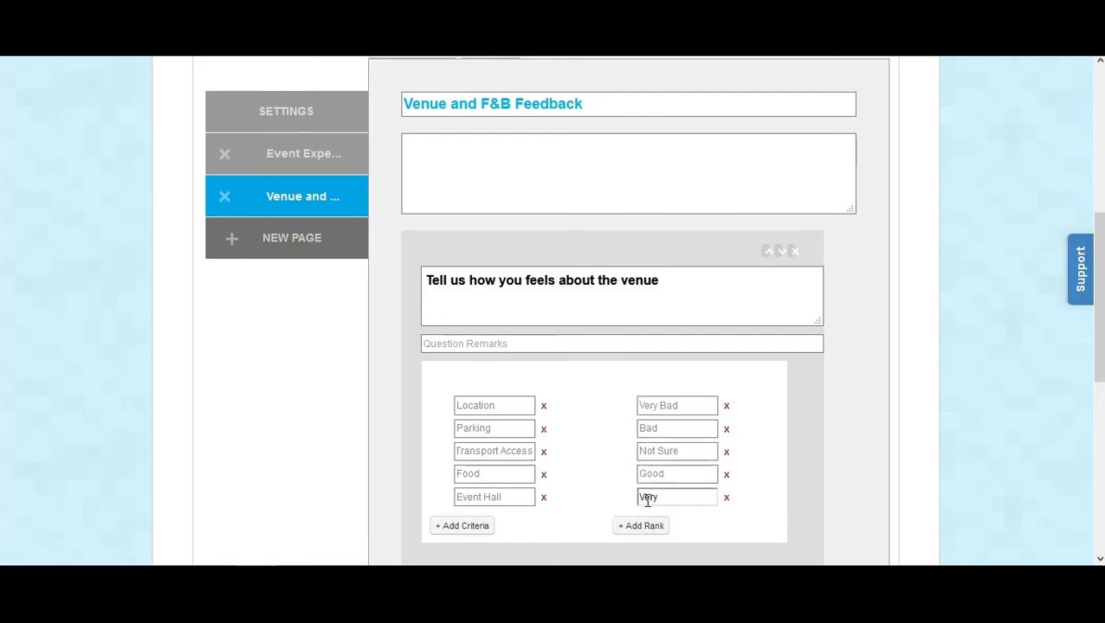
# - Leave the venue question's remarks empty and save the survey
pyautogui.click(535, 343)
pyautogui.scroll(-4, 523, 353)
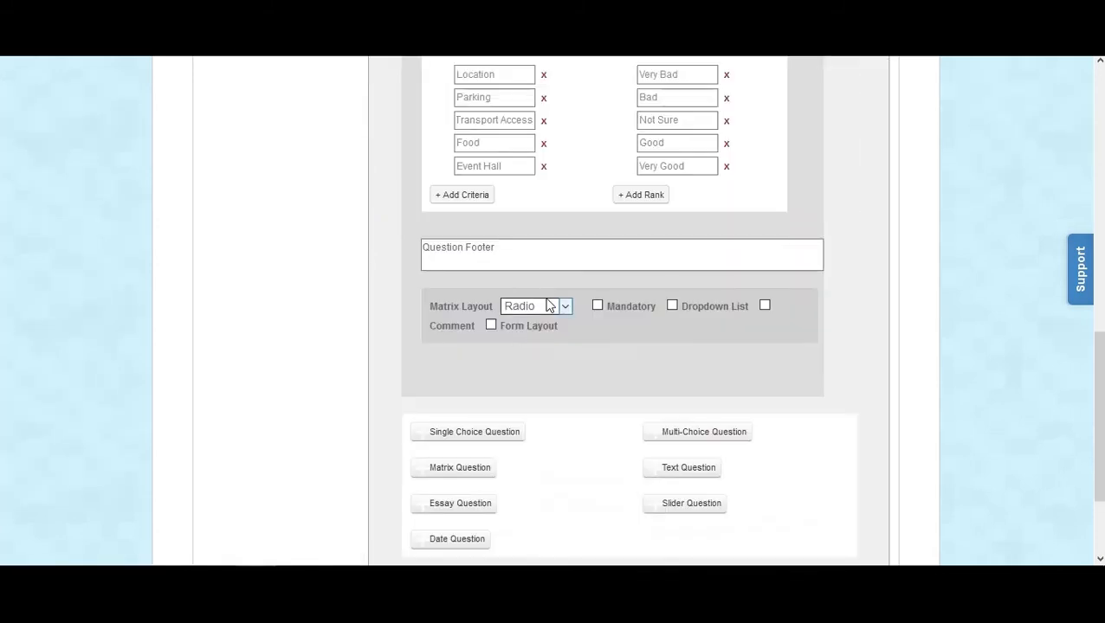
pyautogui.scroll(-2, 575, 399)
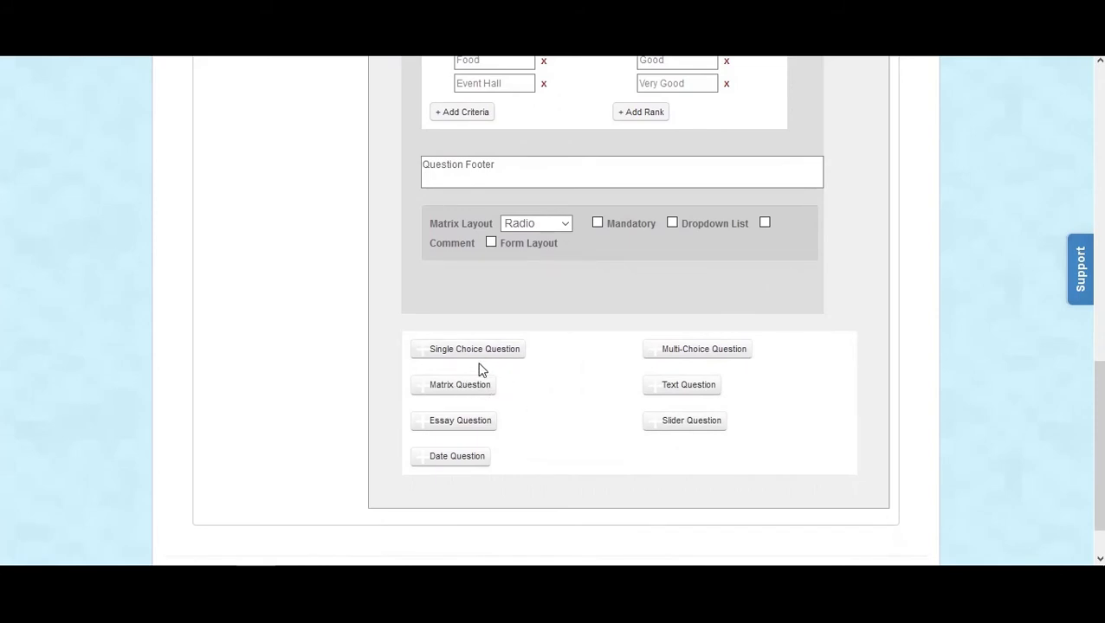
pyautogui.scroll(5, 482, 370)
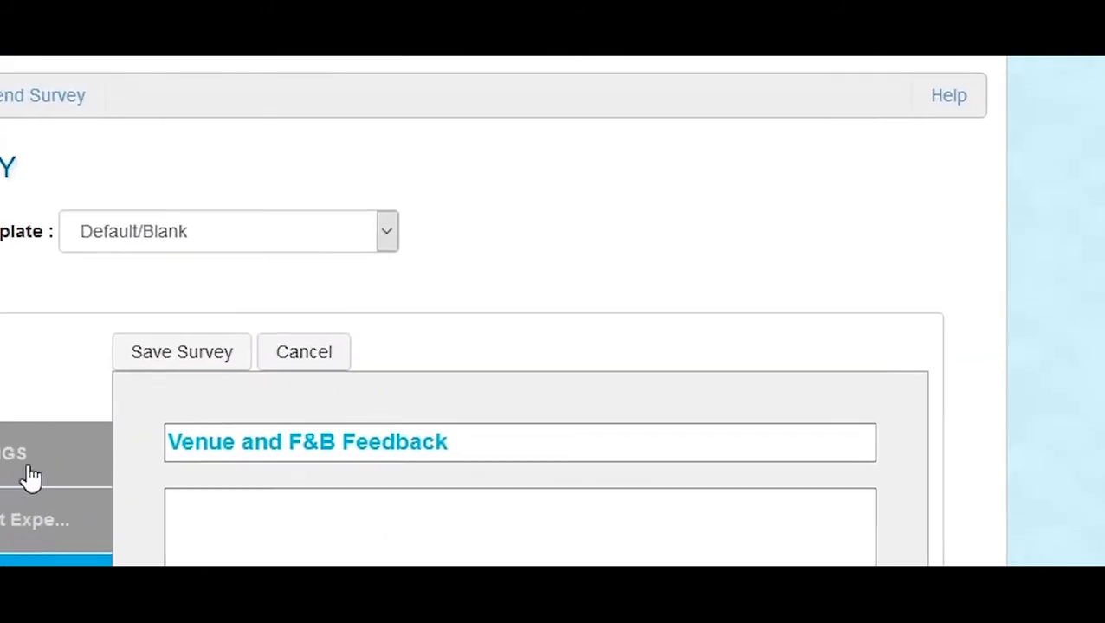
pyautogui.click(319, 323)
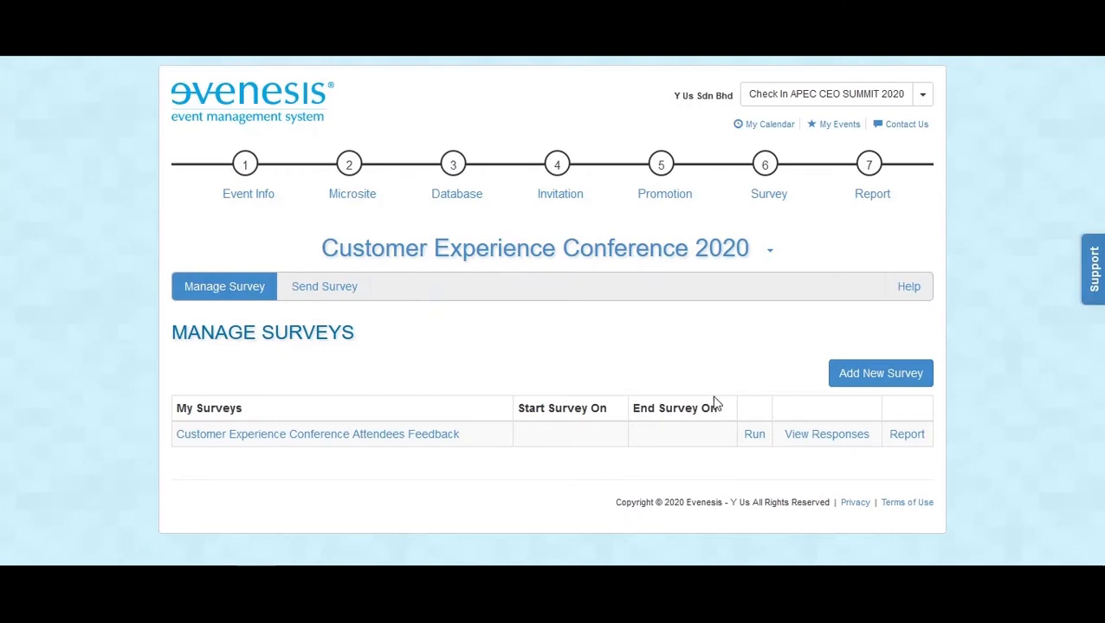
# - Run the attendees feedback survey, start it, and choose "Session B by Dwayne Johnson" as the favourite session
pyautogui.click(752, 440)
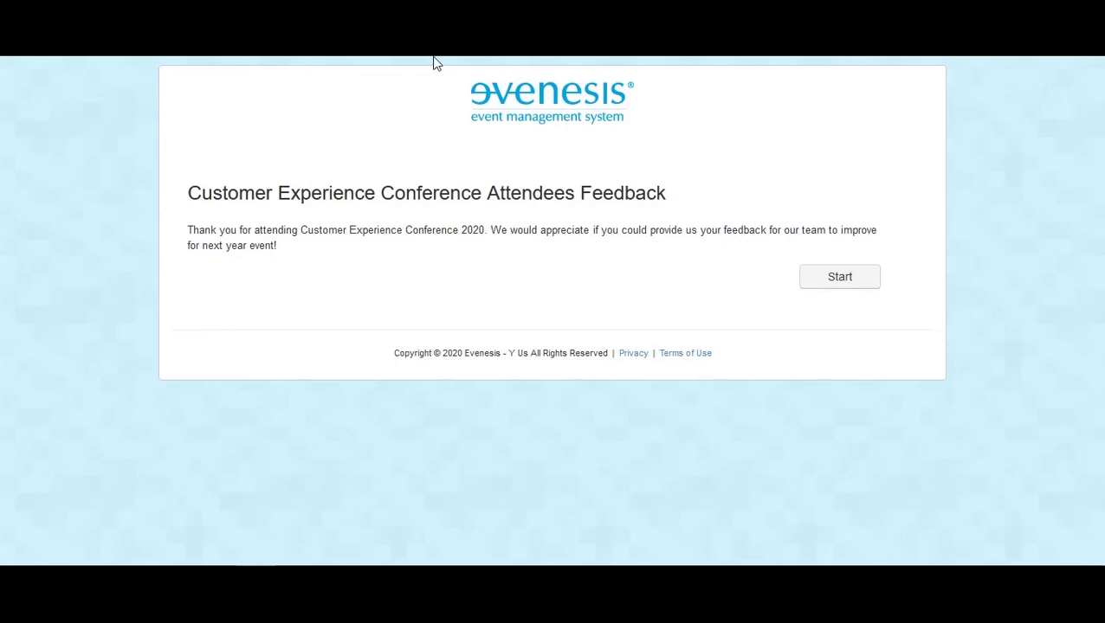
pyautogui.click(845, 286)
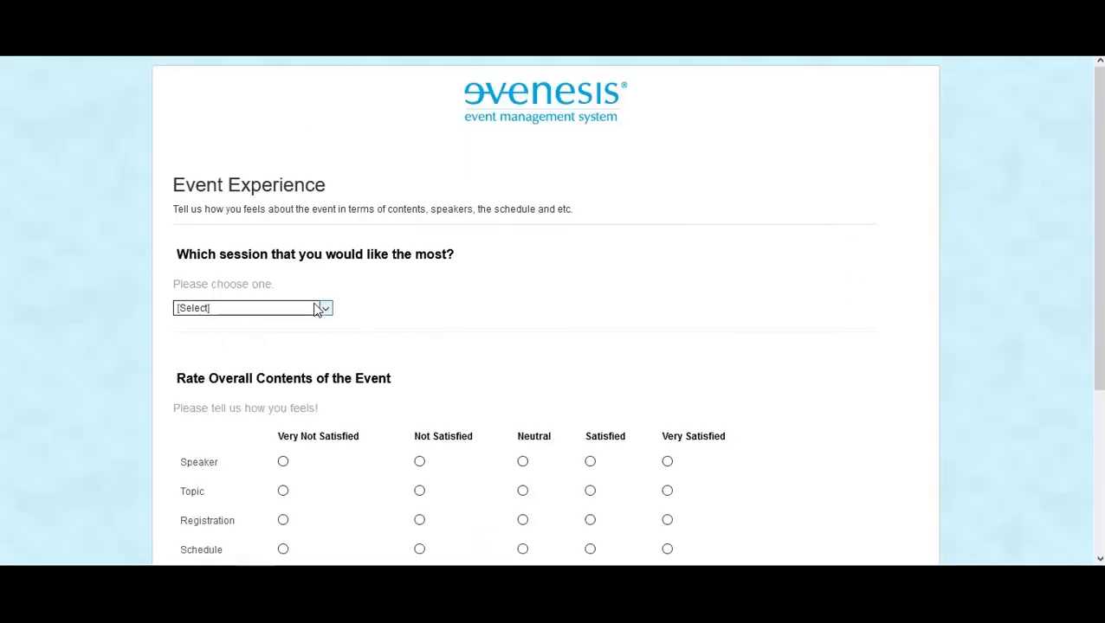
pyautogui.click(317, 309)
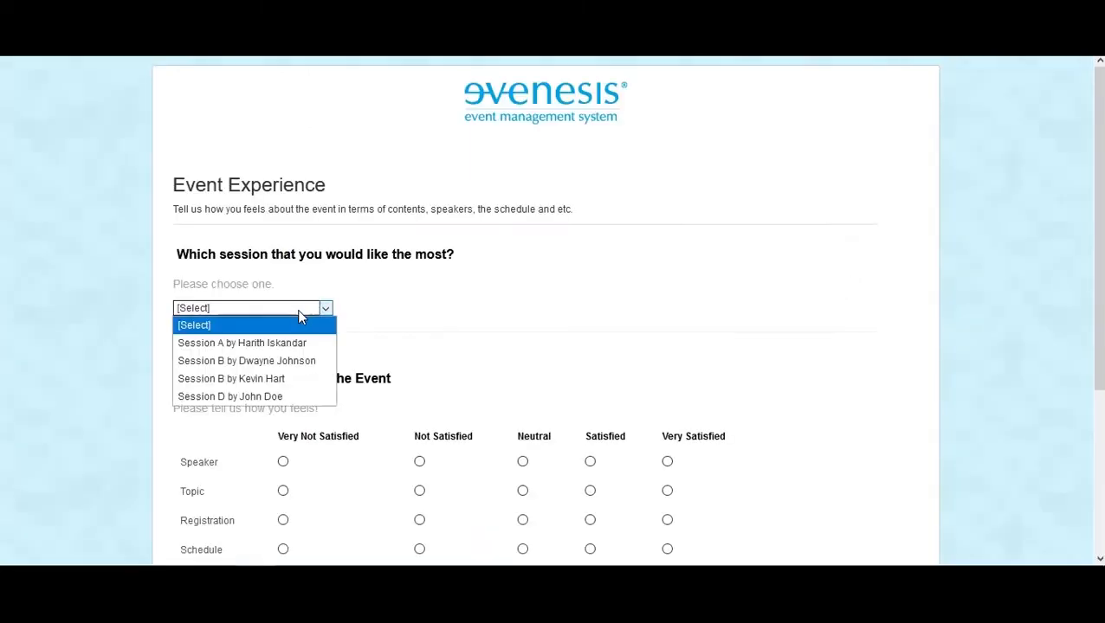
pyautogui.click(277, 360)
# - Rate Speaker and Topic Satisfied, Registration Very Satisfied, Schedule Neutral and Mobile App Very Not Satisfied, and continue to the following survey page
pyautogui.scroll(-2, 357, 306)
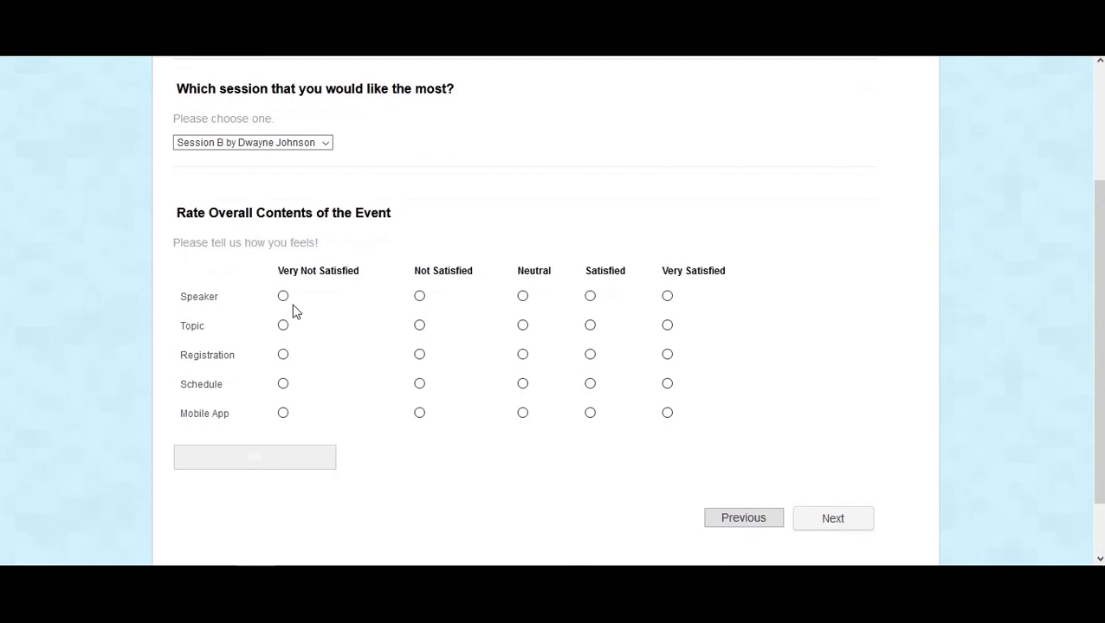
pyautogui.click(589, 297)
pyautogui.click(589, 325)
pyautogui.click(667, 355)
pyautogui.click(523, 385)
pyautogui.click(283, 413)
pyautogui.scroll(-1, 283, 413)
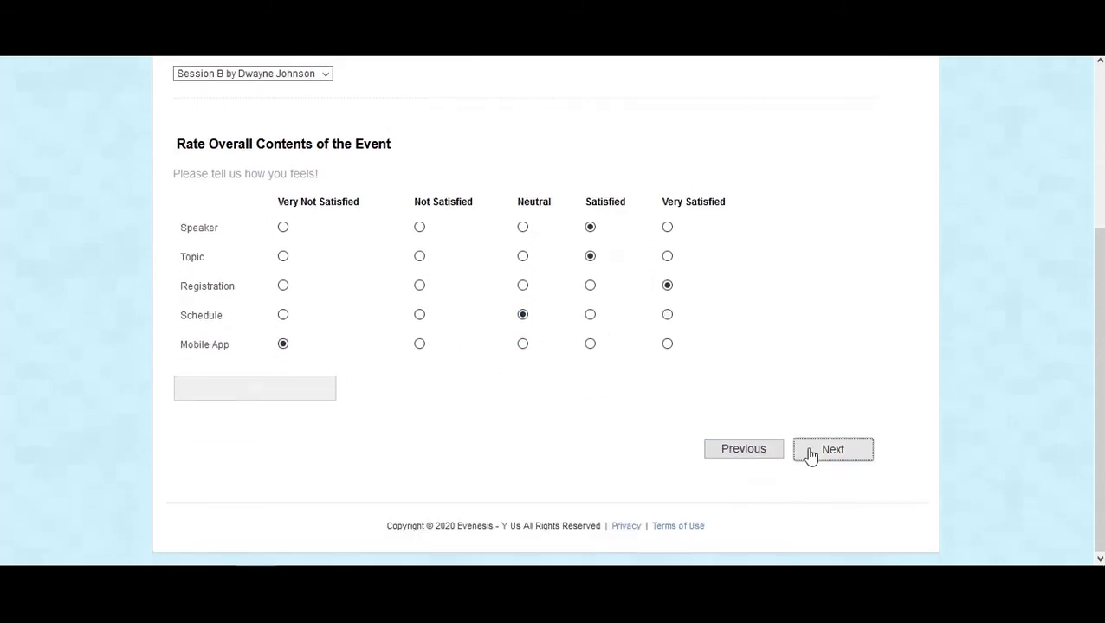
pyautogui.click(812, 455)
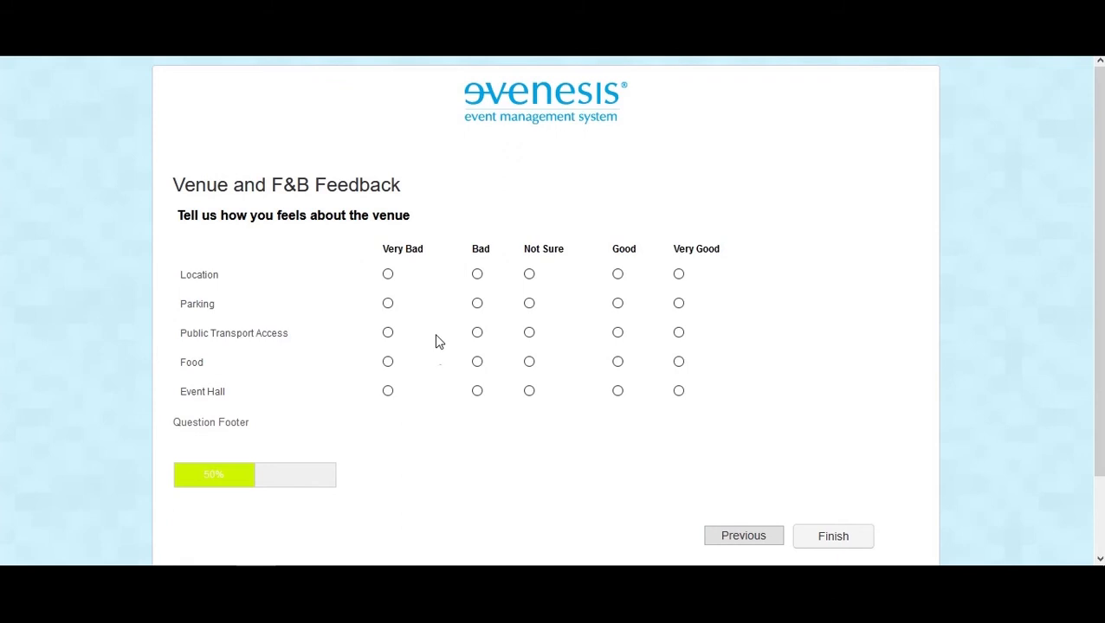
# - Rate Location and Event Hall Very Good and Parking, Public Transport Access and Food Good, and finish the survey
pyautogui.click(678, 273)
pyautogui.click(618, 303)
pyautogui.click(617, 333)
pyautogui.click(617, 361)
pyautogui.click(678, 391)
pyautogui.click(826, 541)
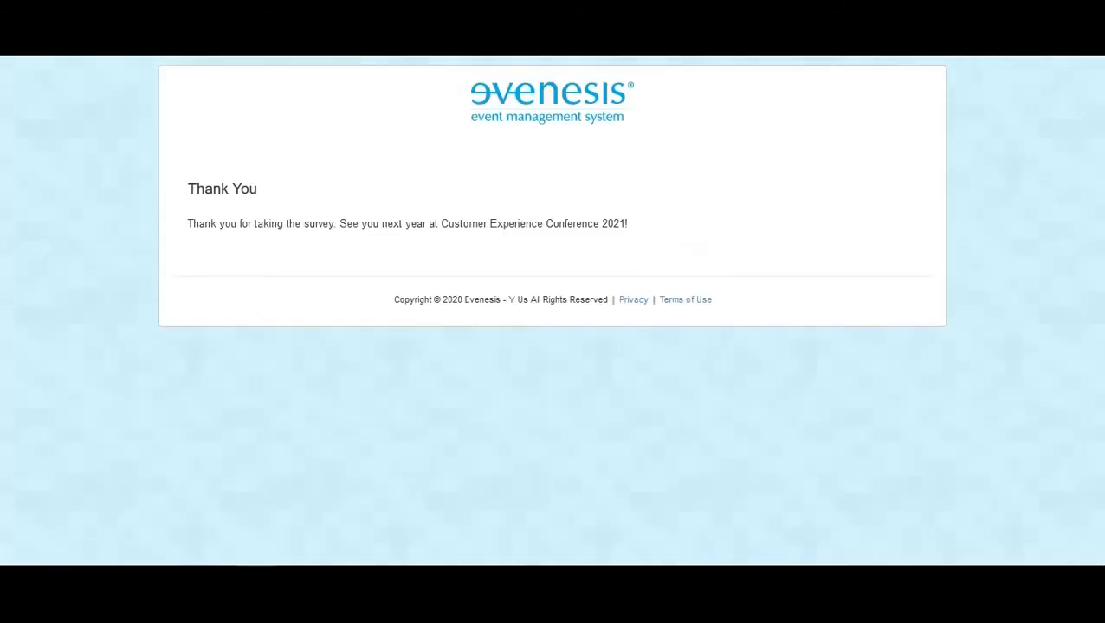
# - Reopen the survey from its copied link, start another response, and choose "Session A by Harith Iskandar" as the favourite session
pyautogui.hotkey('ctrl', 'v')
pyautogui.press('Return')
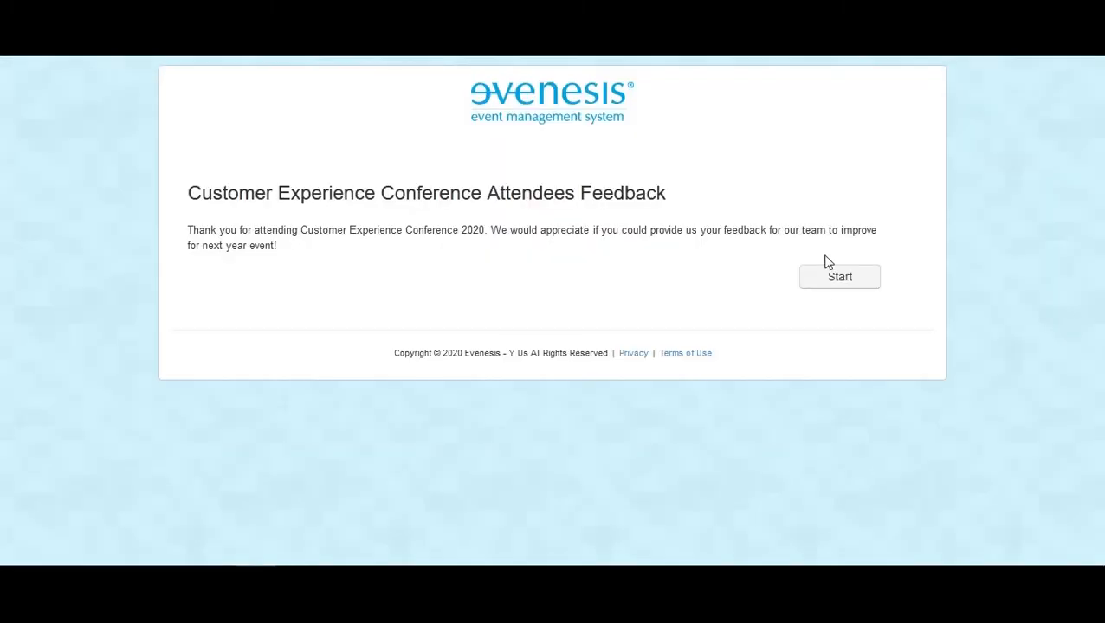
pyautogui.click(838, 279)
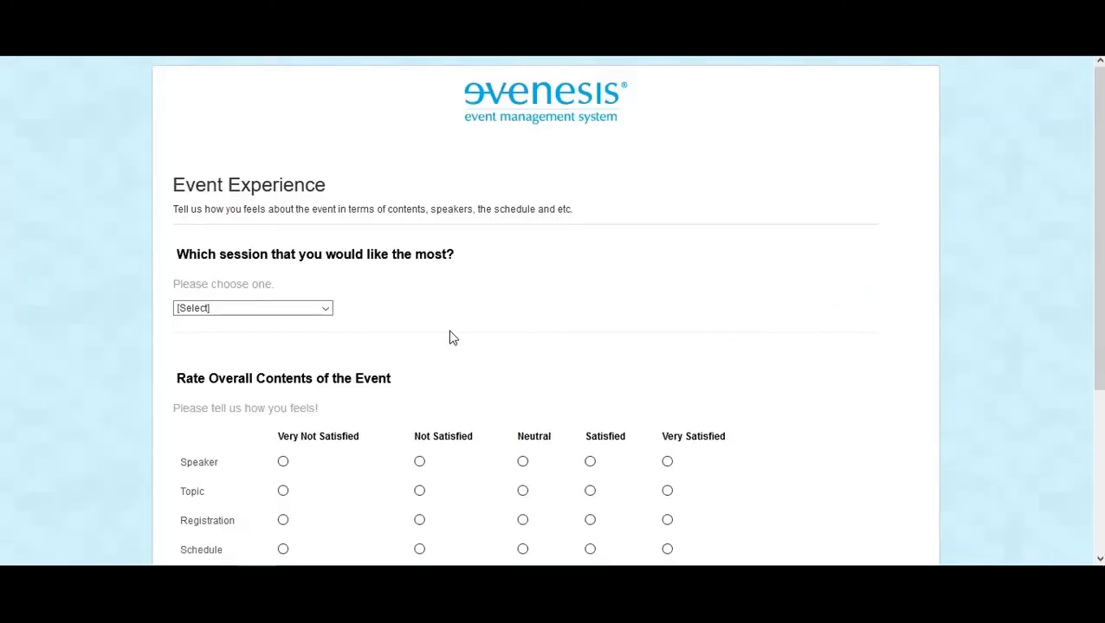
pyautogui.click(316, 304)
pyautogui.click(311, 346)
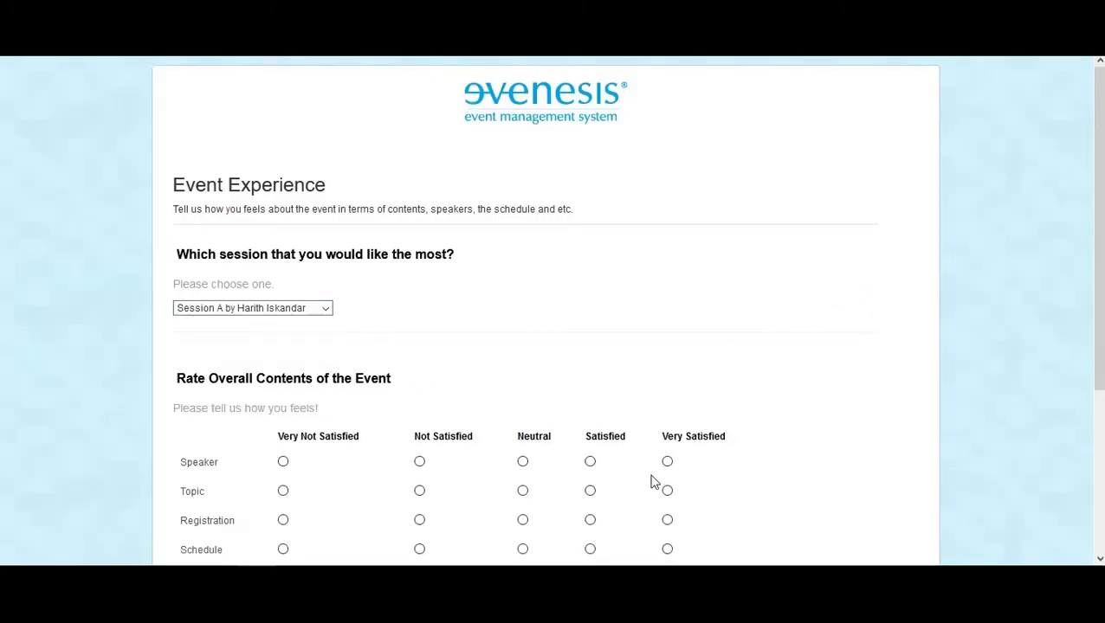
# - Rate Speaker, Topic, Registration, Schedule and Mobile App Very Satisfied, and continue to the venue feedback page
pyautogui.click(667, 462)
pyautogui.scroll(-1, 668, 468)
pyautogui.scroll(-1, 669, 468)
pyautogui.click(667, 437)
pyautogui.click(666, 466)
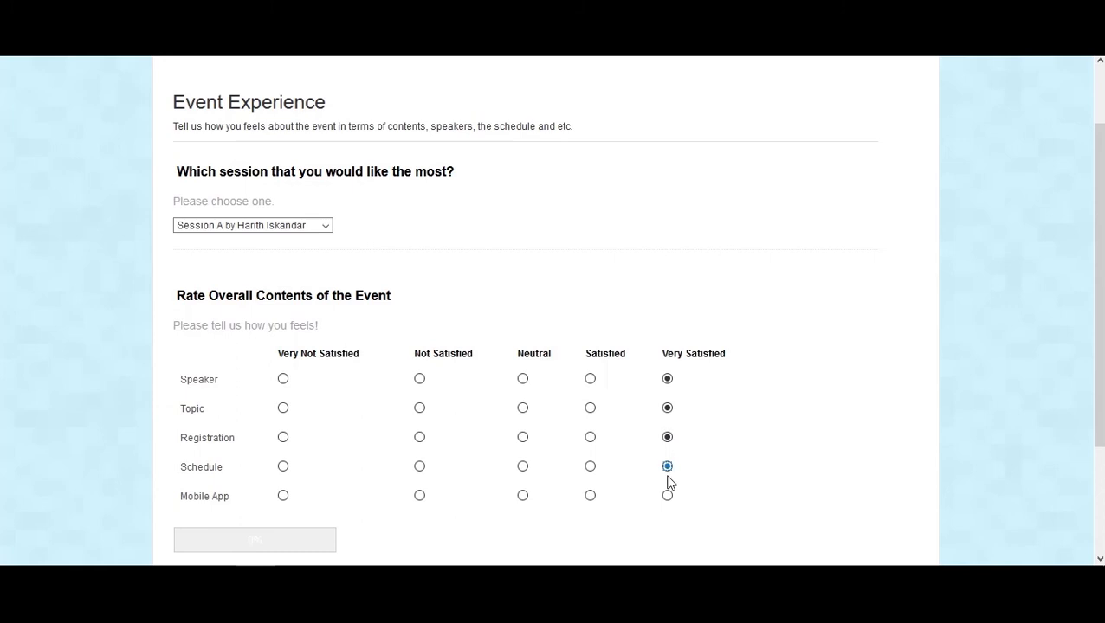
pyautogui.click(666, 497)
pyautogui.scroll(-2, 693, 463)
pyautogui.click(827, 453)
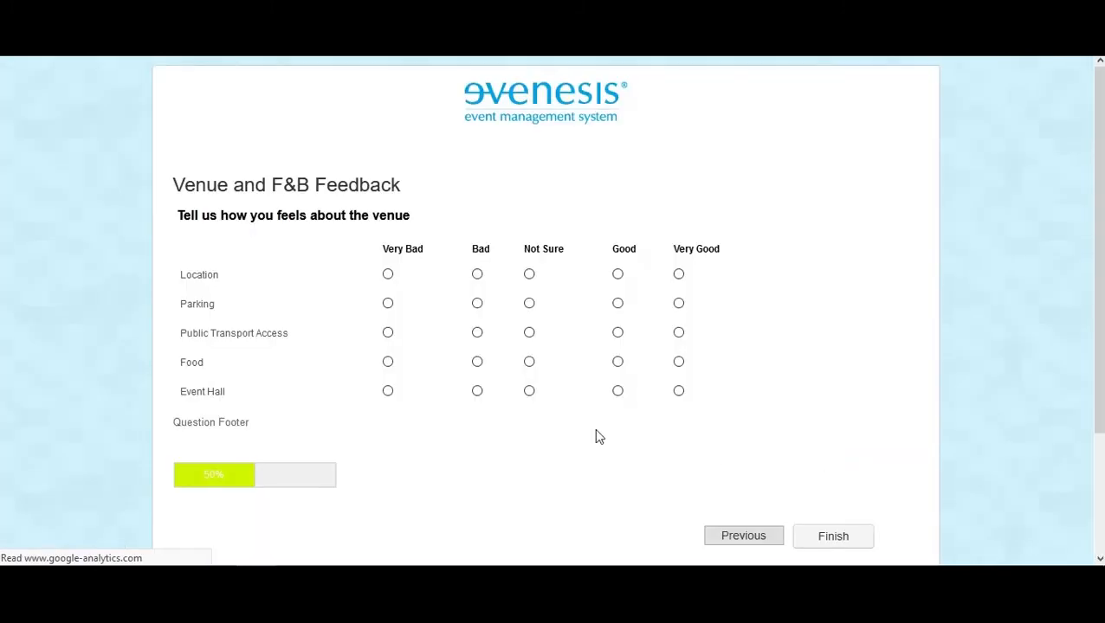
# - Rate Location, Parking, Public Transport Access, Food and Event Hall Very Good, and finish the survey
pyautogui.click(678, 274)
pyautogui.click(678, 303)
pyautogui.click(678, 332)
pyautogui.click(678, 362)
pyautogui.click(678, 391)
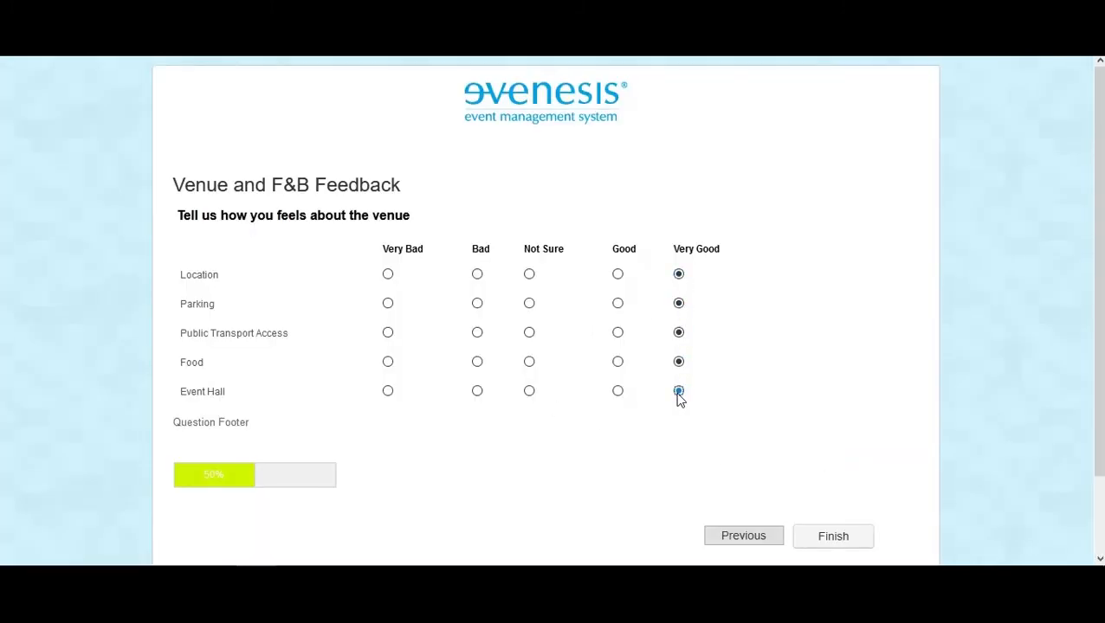
pyautogui.click(831, 536)
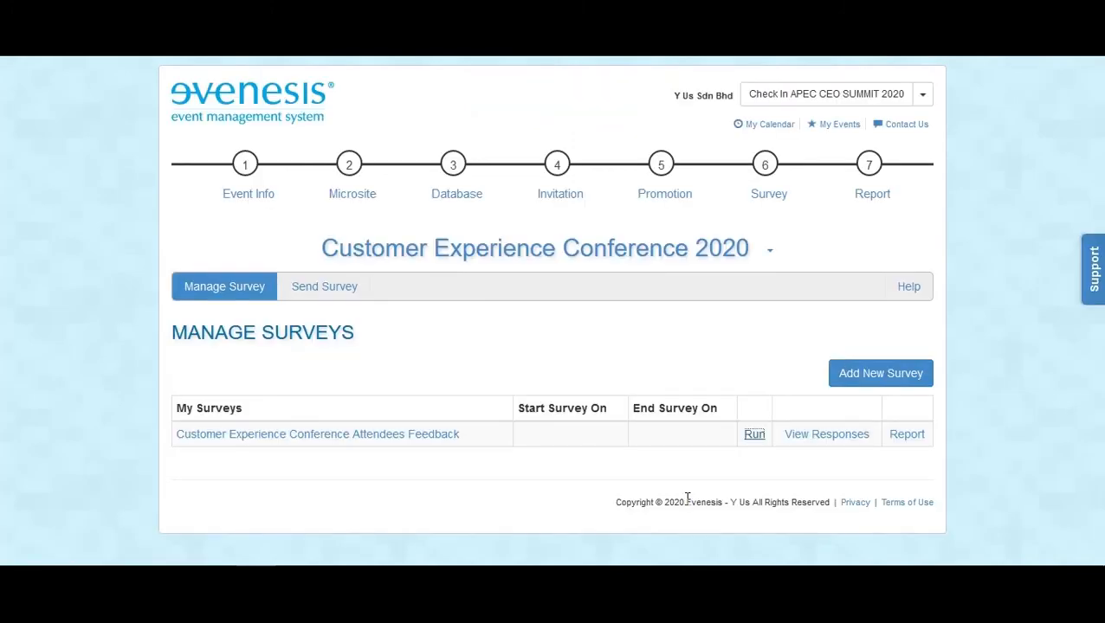
# - Open the attendees feedback survey's report and review the session, event content and venue results
pyautogui.click(906, 436)
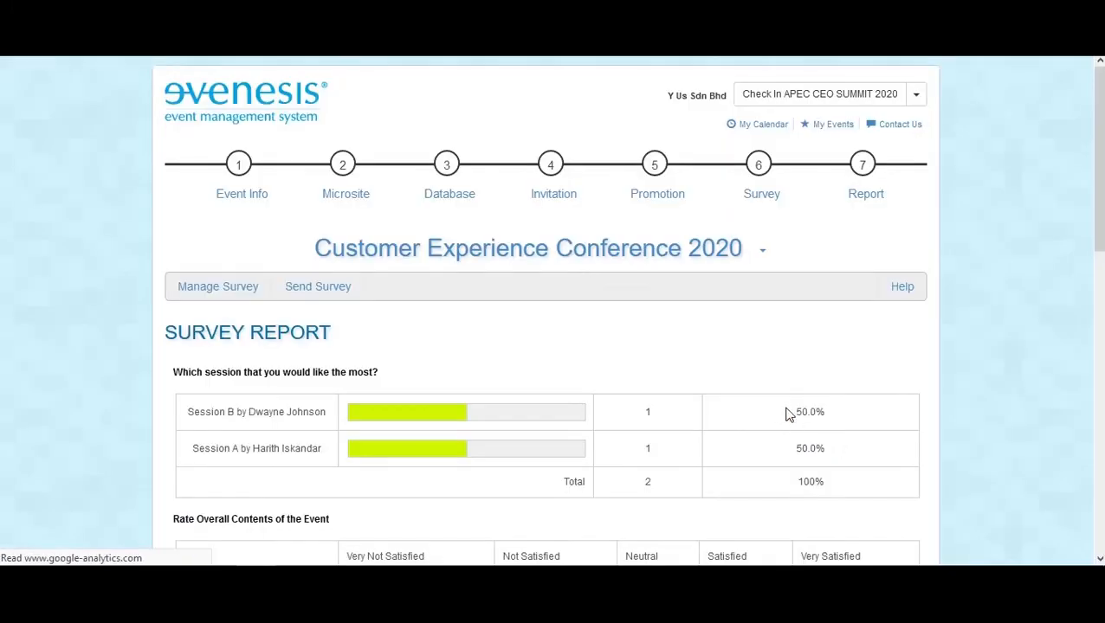
pyautogui.scroll(-2, 660, 342)
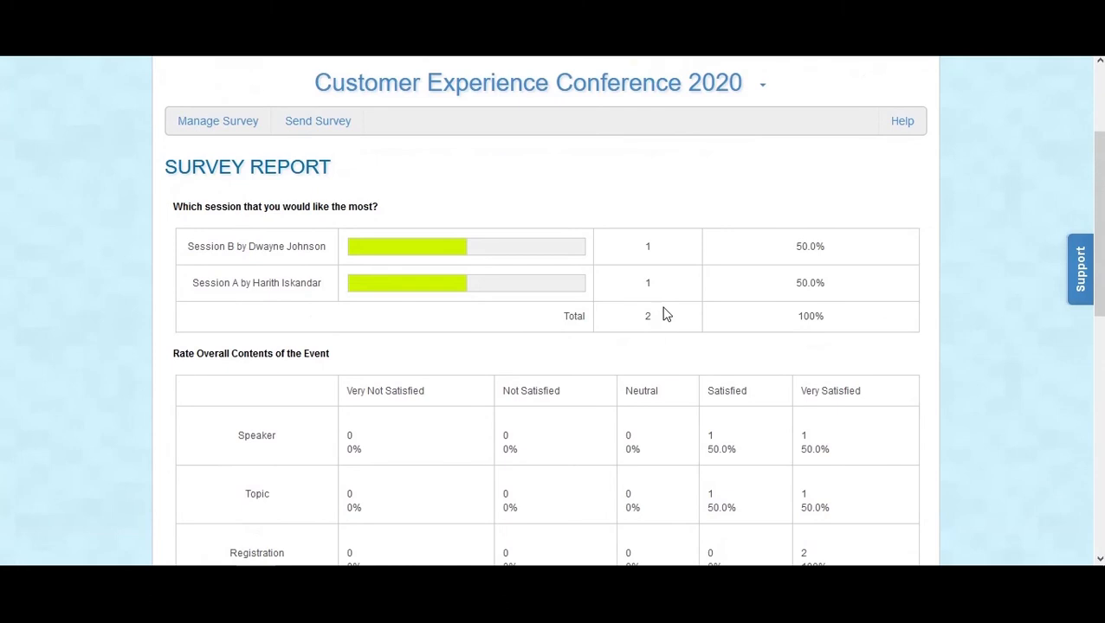
pyautogui.scroll(-5, 664, 313)
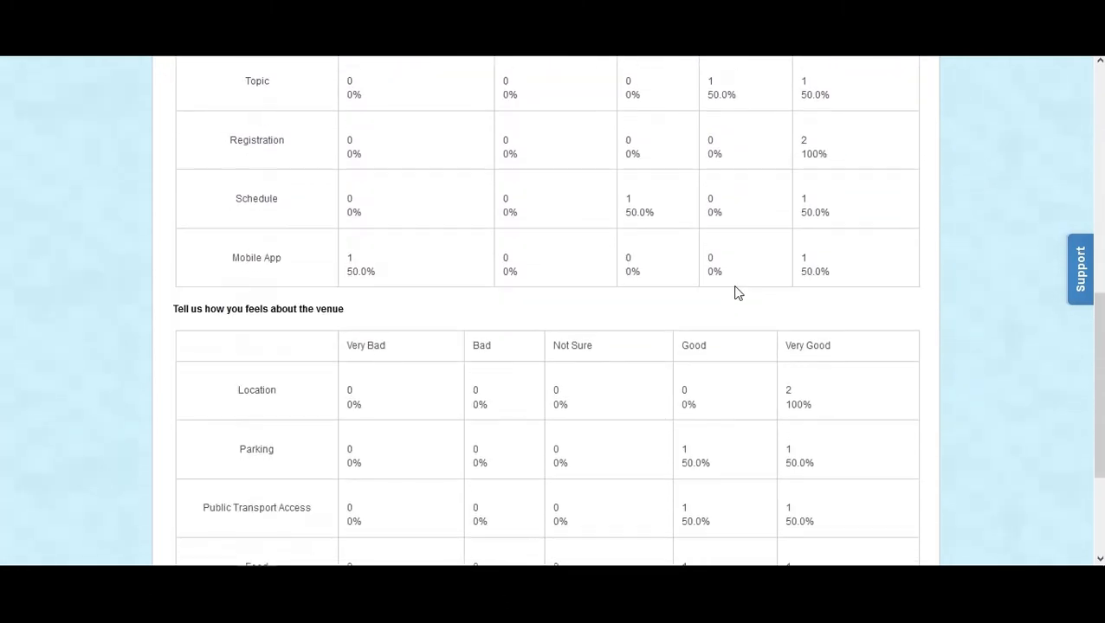
pyautogui.scroll(-3, 735, 293)
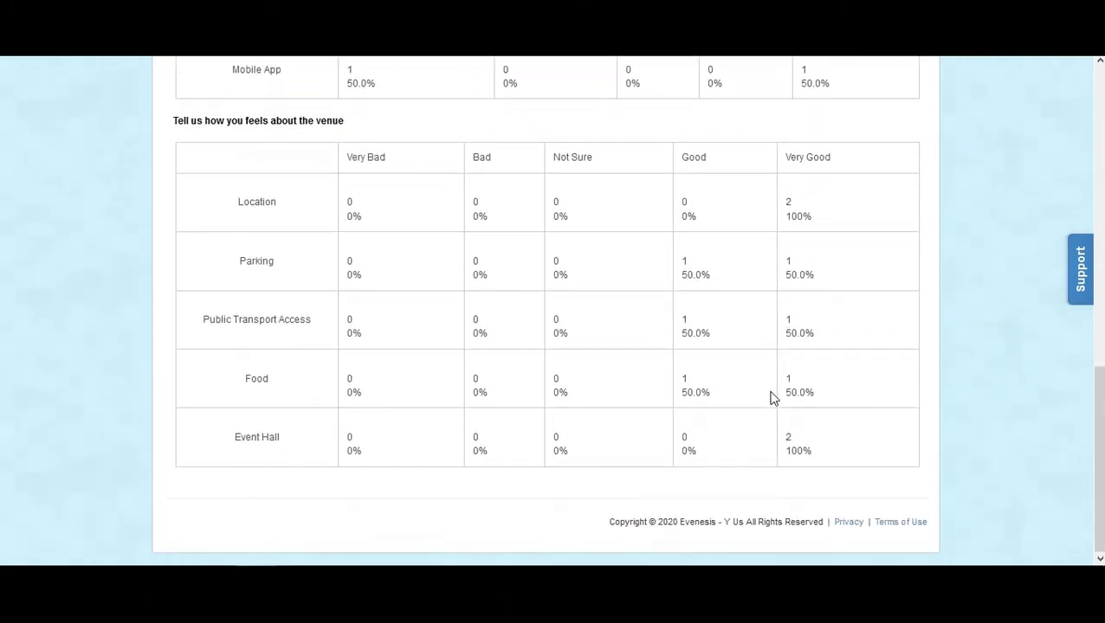
pyautogui.scroll(10, 771, 395)
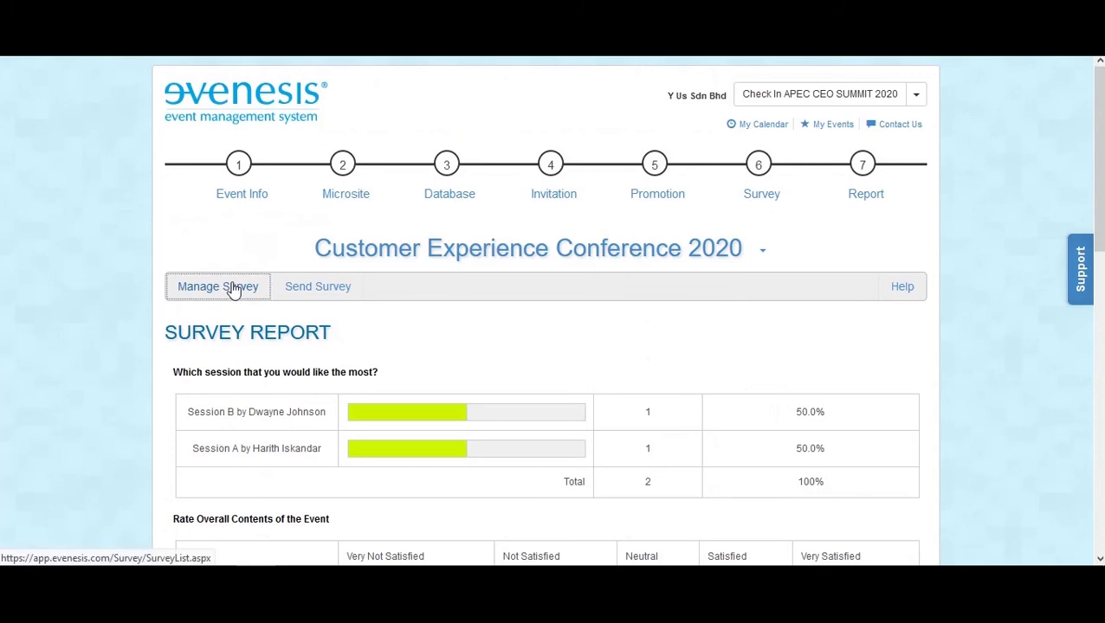
# - Return to the survey list and view the individual responses to the attendees feedback survey
pyautogui.click(232, 288)
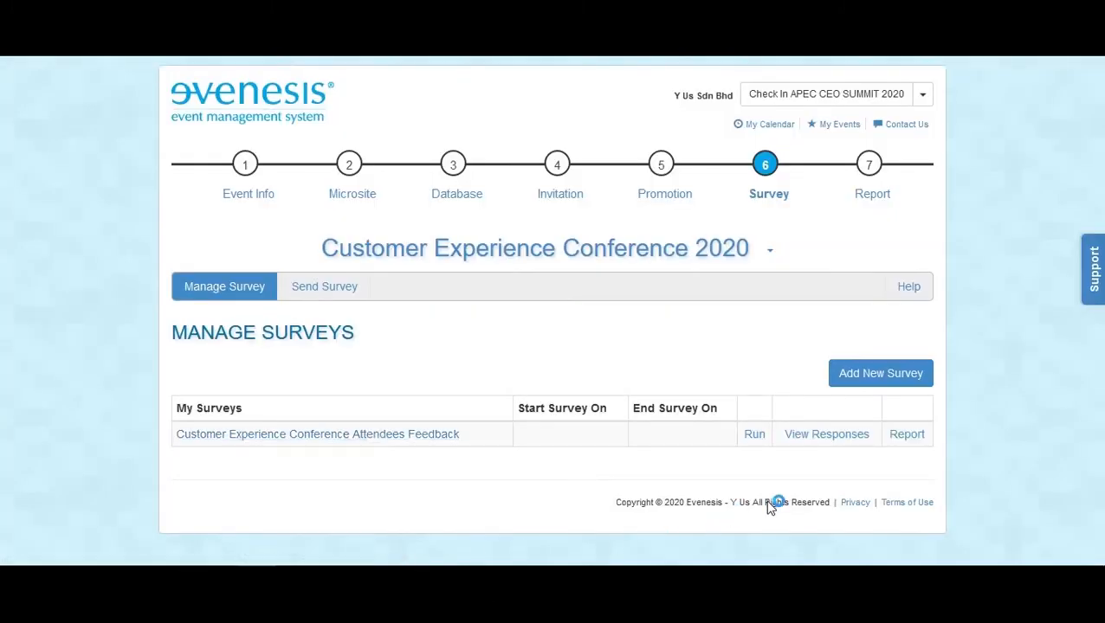
pyautogui.click(812, 445)
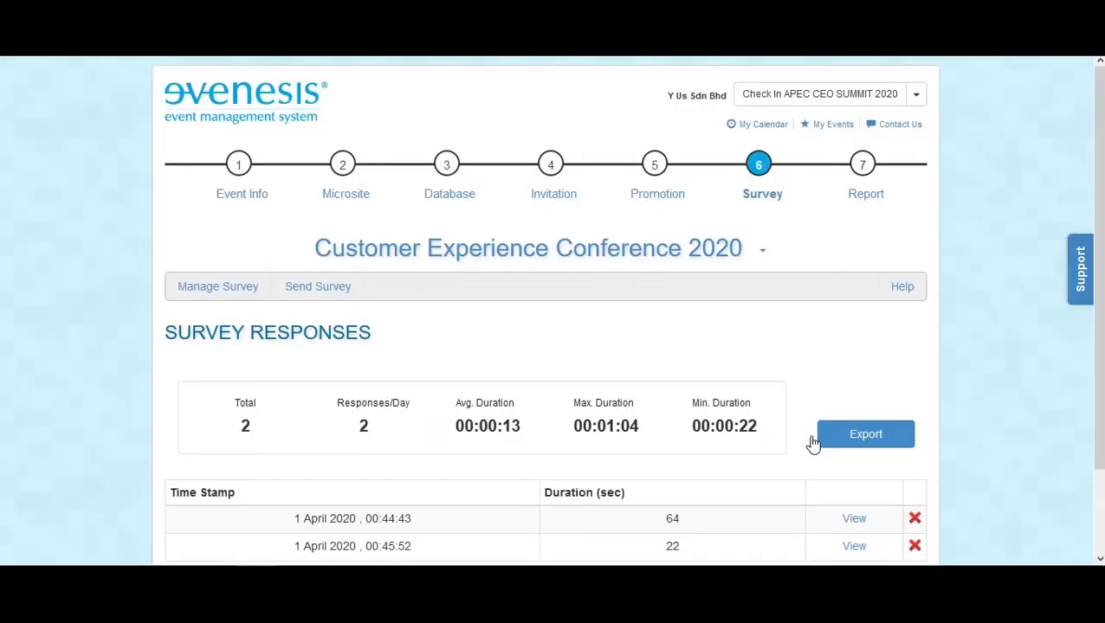
pyautogui.scroll(-2, 812, 445)
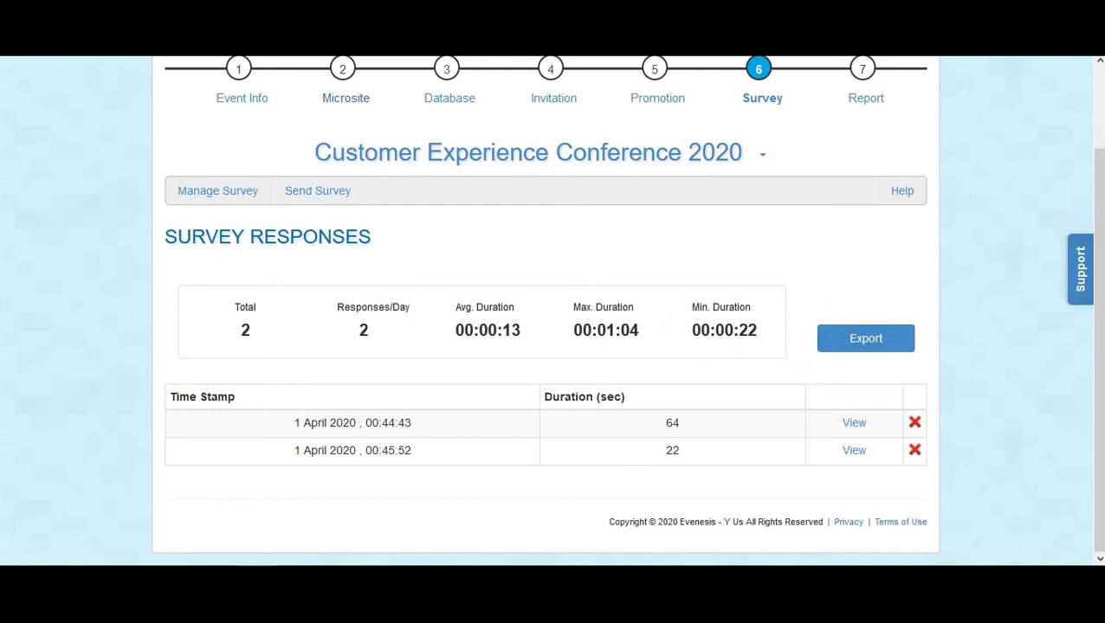
# - Open the promotion email template "Invitation to Customer Experience Conference 2020" and select its entire message body for copying
pyautogui.click(657, 77)
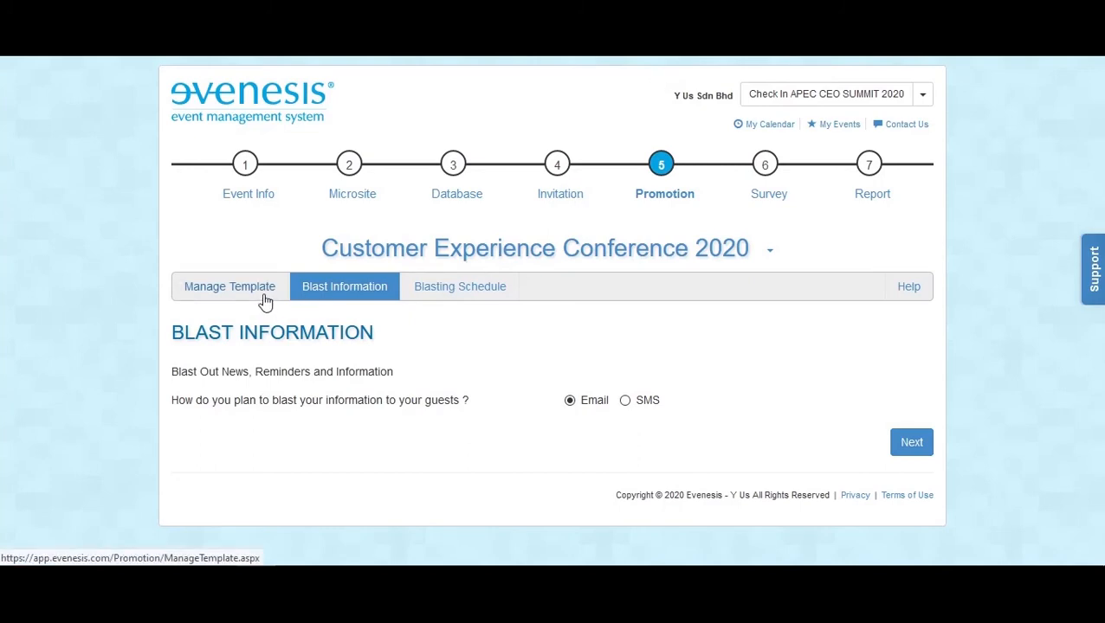
pyautogui.click(266, 301)
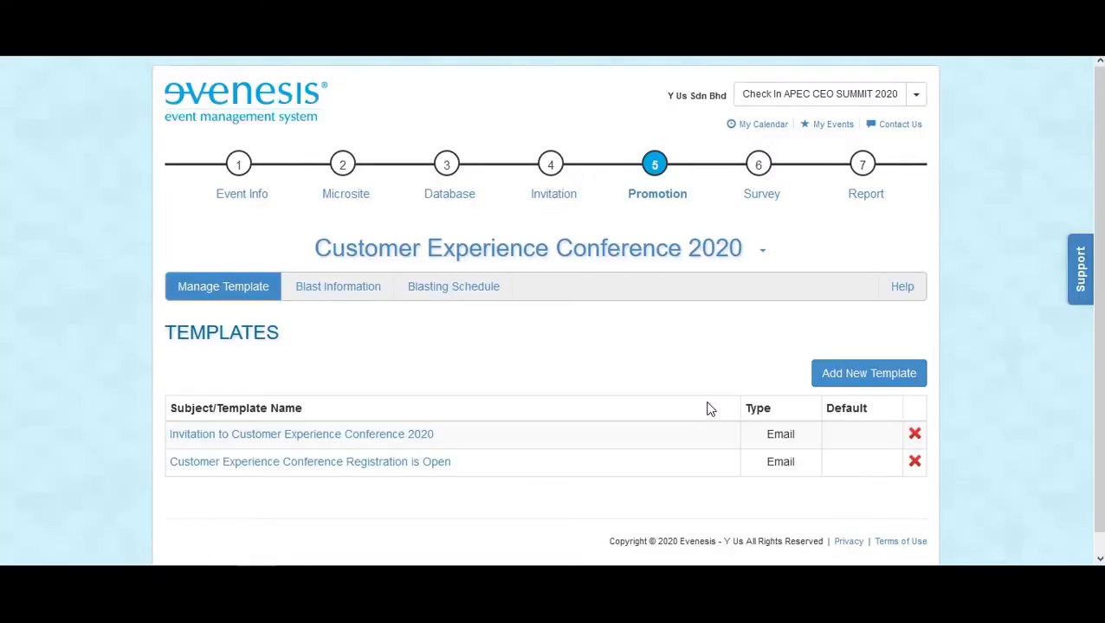
pyautogui.scroll(-1, 714, 406)
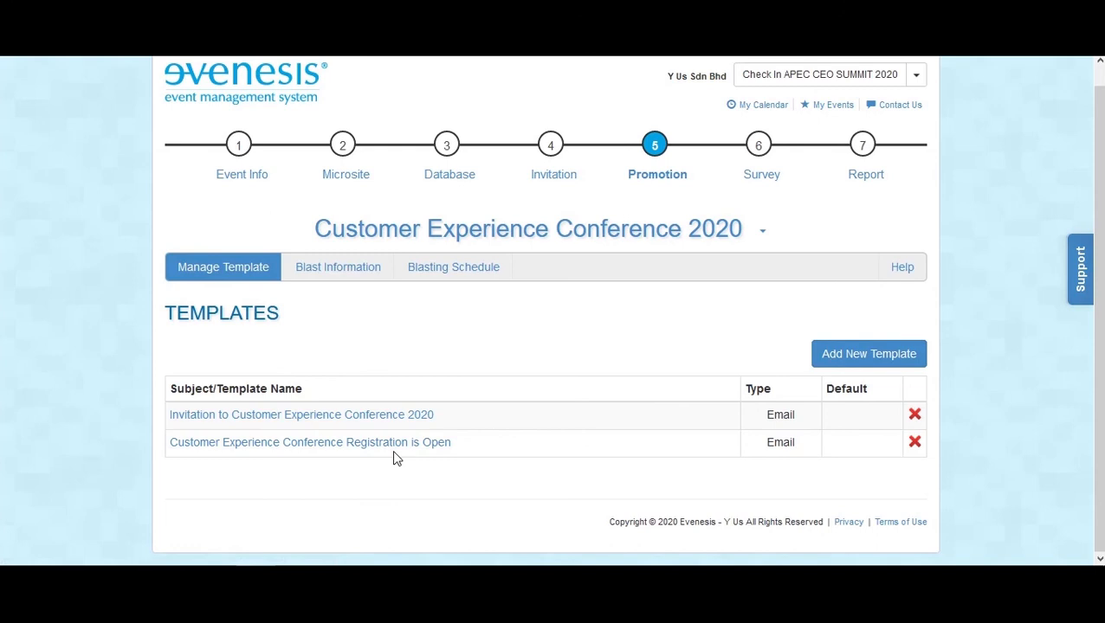
pyautogui.click(408, 422)
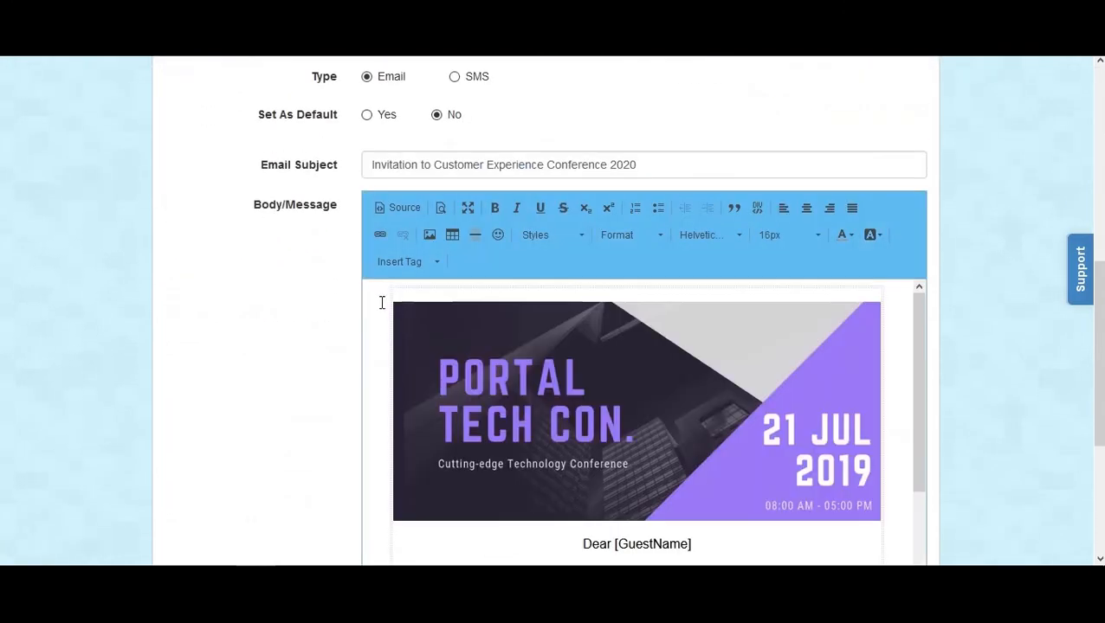
pyautogui.click(381, 302)
pyautogui.hotkey('ctrl', 'a')
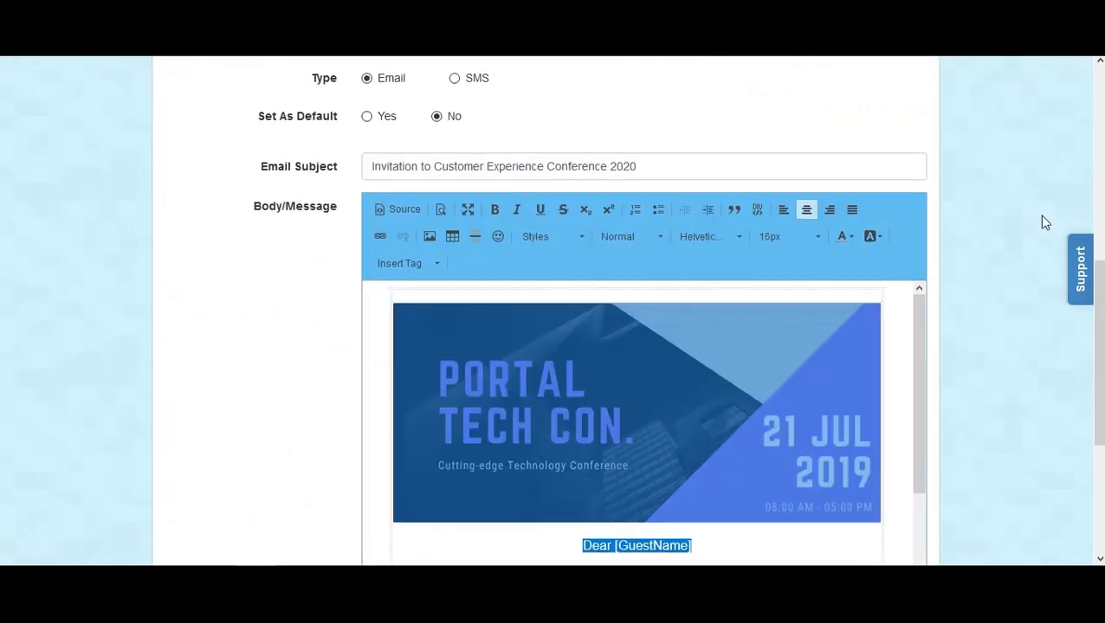
# - Start a new email template and paste the copied invitation message into its body
pyautogui.scroll(4, 910, 227)
pyautogui.click(903, 213)
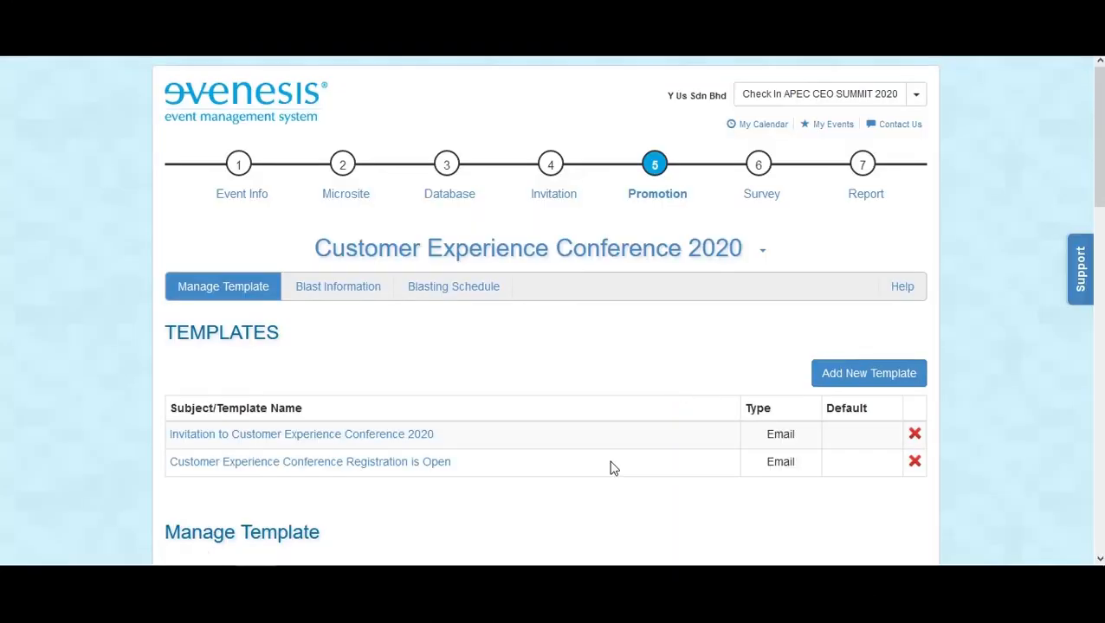
pyautogui.scroll(-4, 615, 458)
pyautogui.click(419, 499)
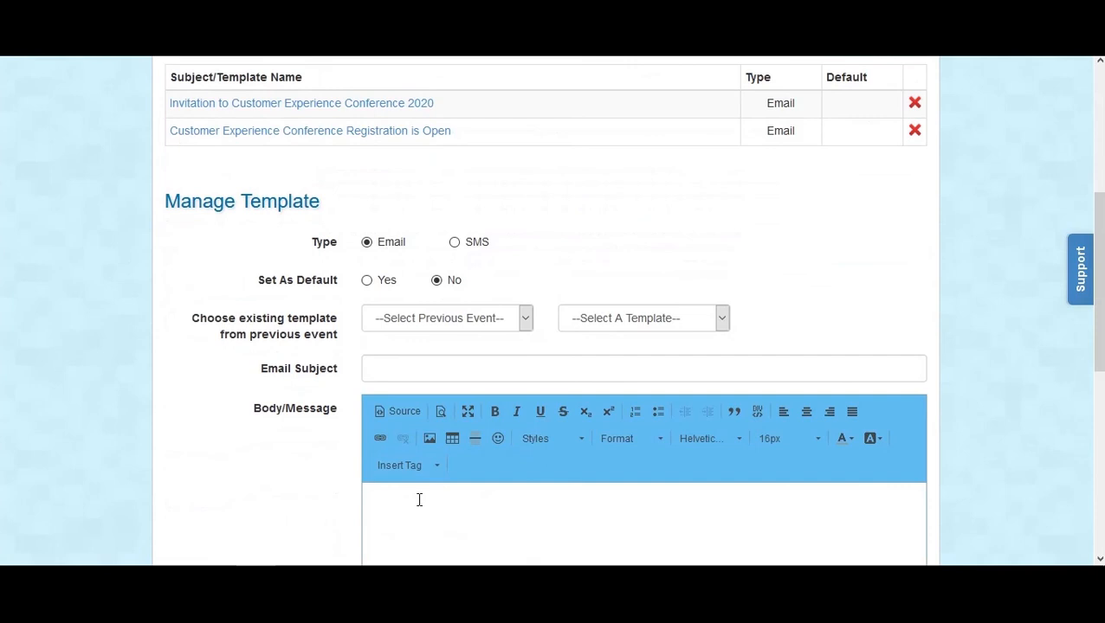
pyautogui.hotkey('ctrl', 'v')
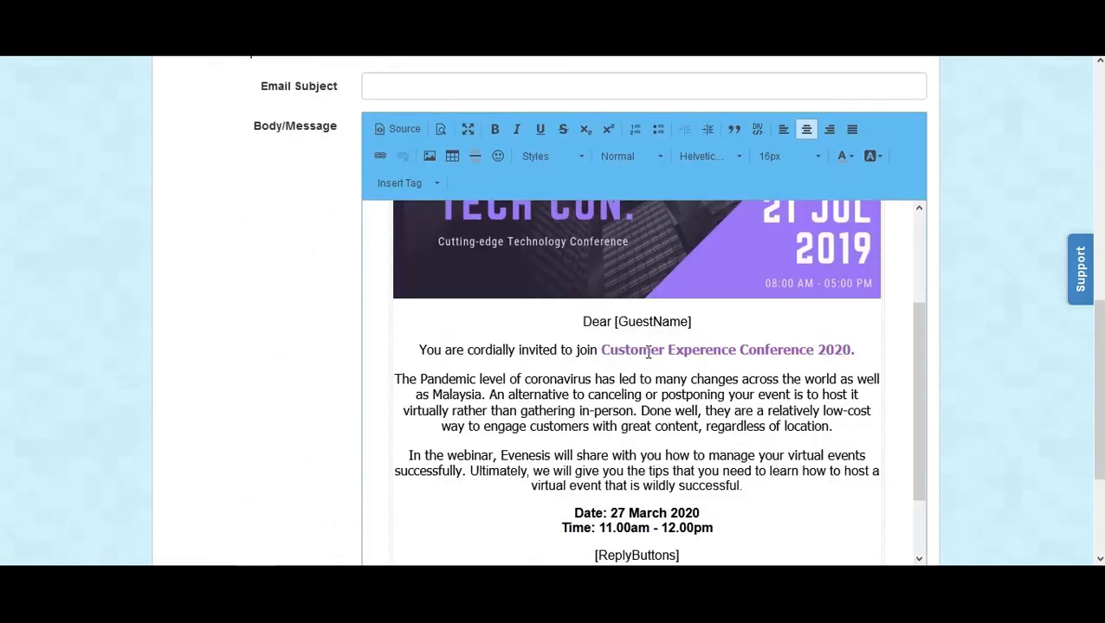
pyautogui.scroll(1, 639, 372)
pyautogui.scroll(-2, 636, 390)
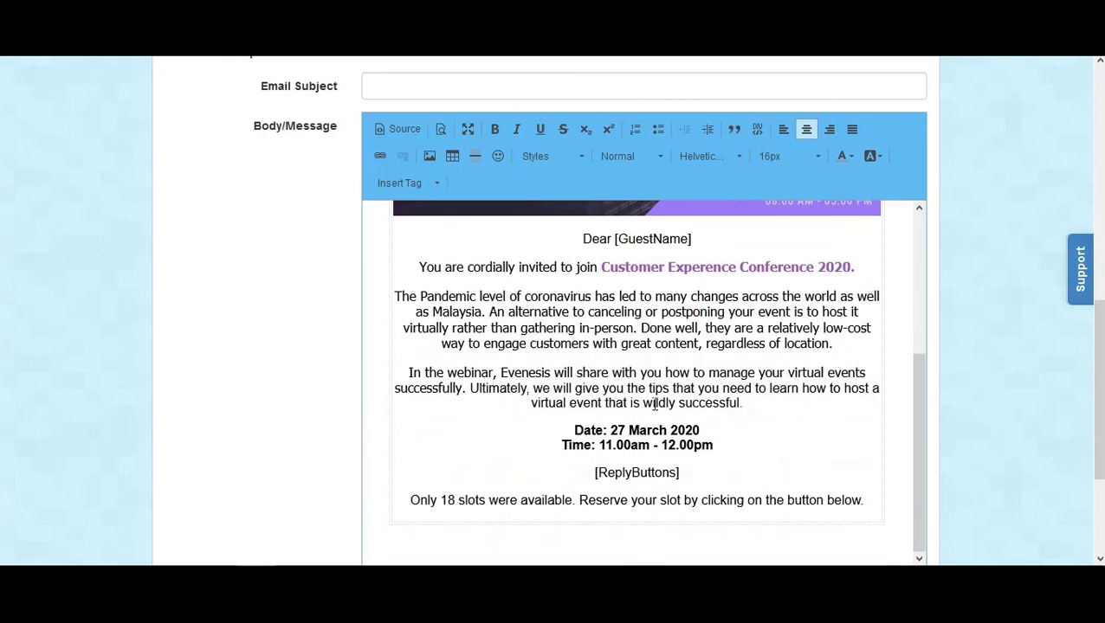
# - Replace the text from "You are cordially invited" through [ReplyButtons] with "Thank you for attending Customer Experience Conference 2020"
pyautogui.moveTo(722, 471); pyautogui.dragTo(423, 267)
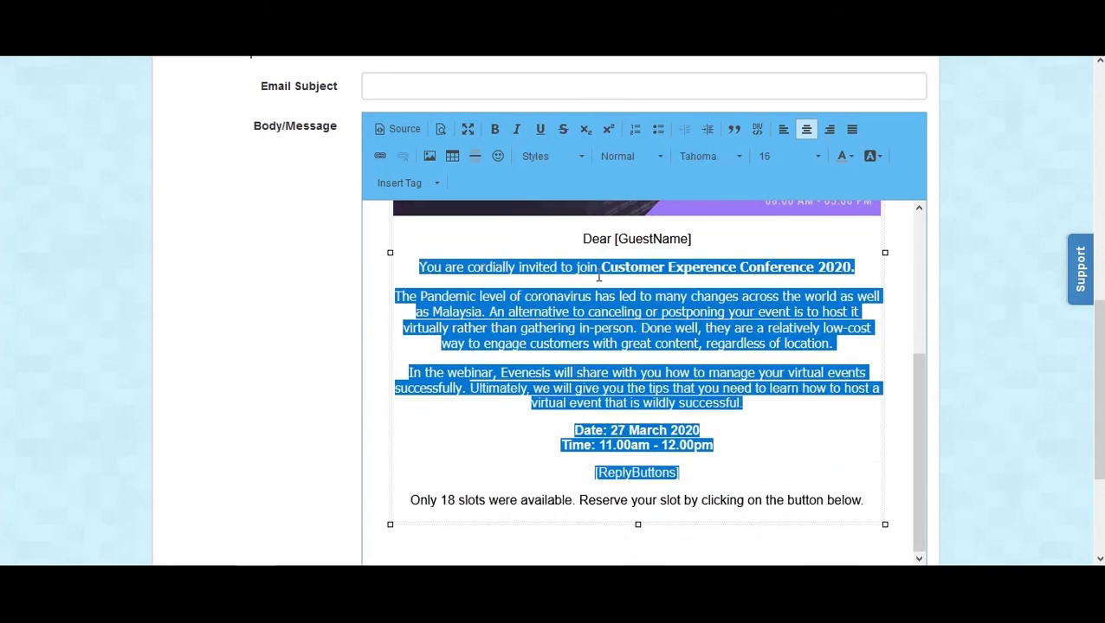
pyautogui.write('Than')
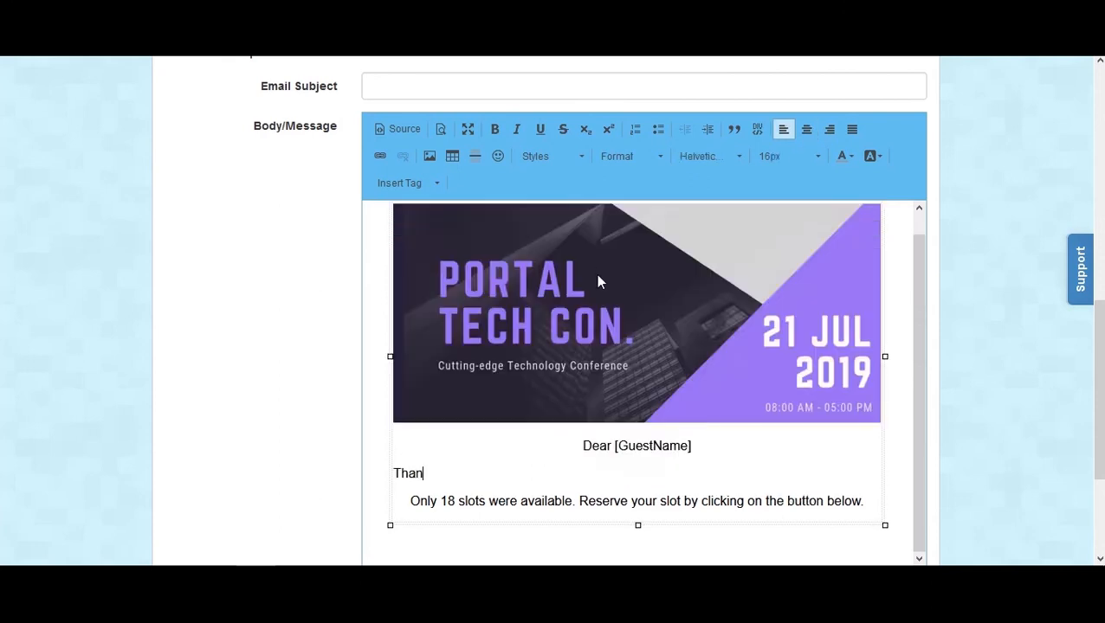
pyautogui.write('k you for attending')
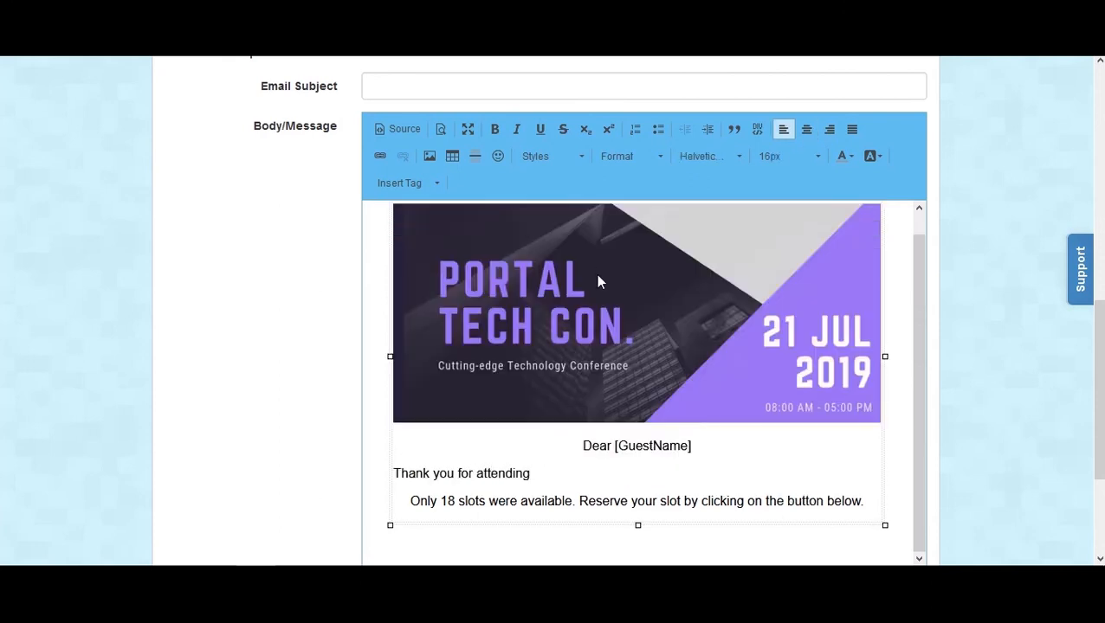
pyautogui.write(' Customer Experience Conference 2020')
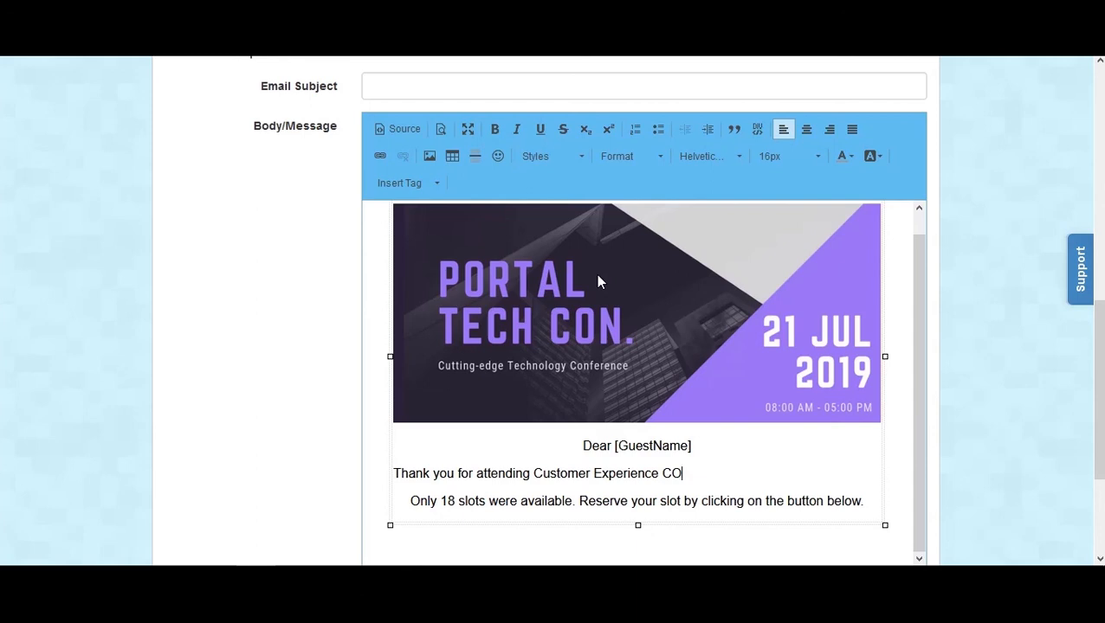
# - Append ". We would appreciate if you could provide us your feedback for us to improve ourselves for our next event. Click the button below to take the survey."
pyautogui.write('. We would appreciate if you could provide us your feedback for us to improve our')
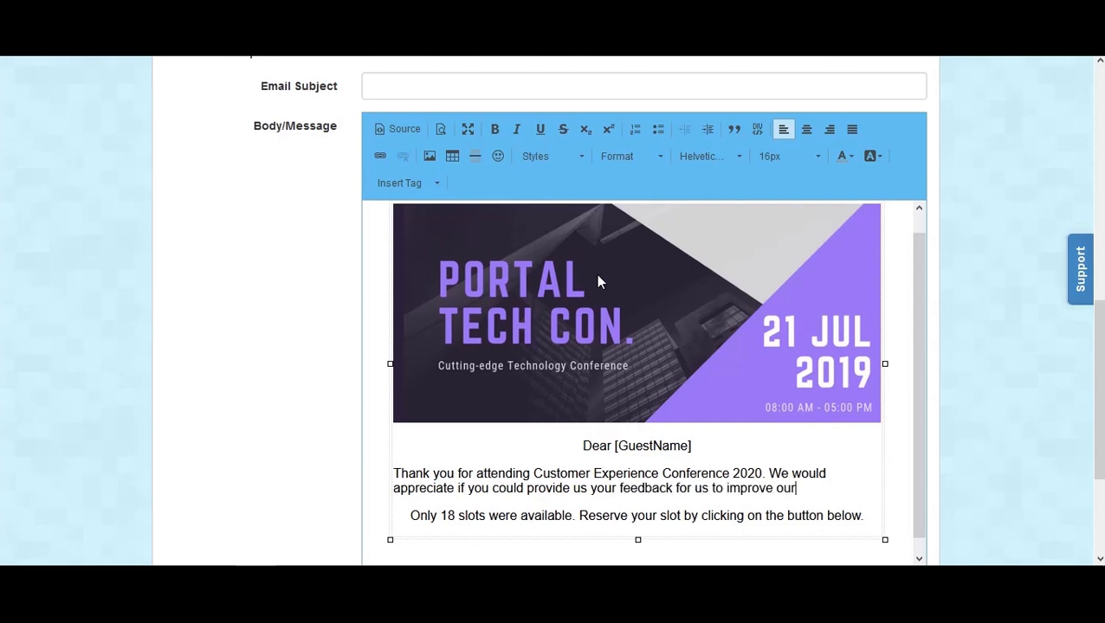
pyautogui.write('selves for our next event. Click the button')
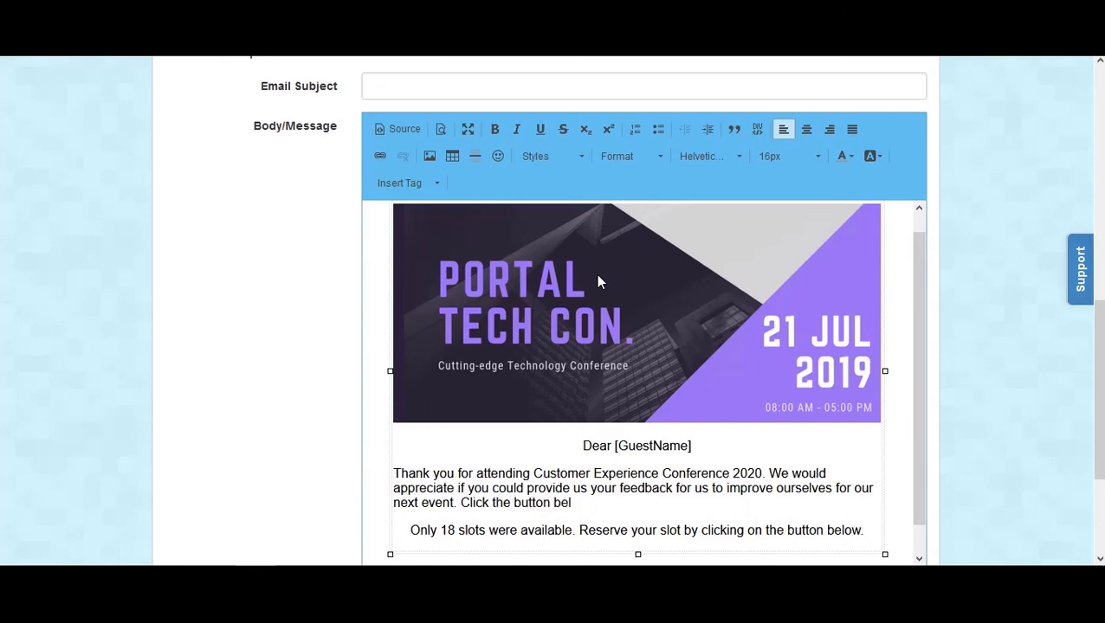
pyautogui.write(' below to take the survey.')
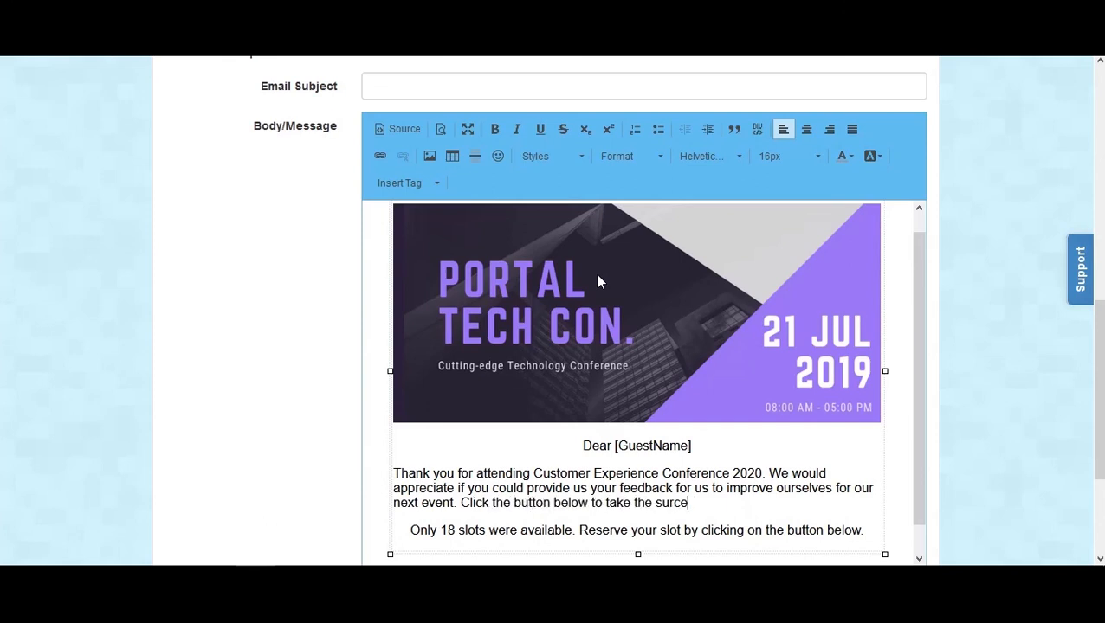
# - Delete the "Only 18 slots were available" line and centre the thank-you paragraph
pyautogui.scroll(-1, 603, 502)
pyautogui.tripleClick(603, 502)
pyautogui.press('Delete')
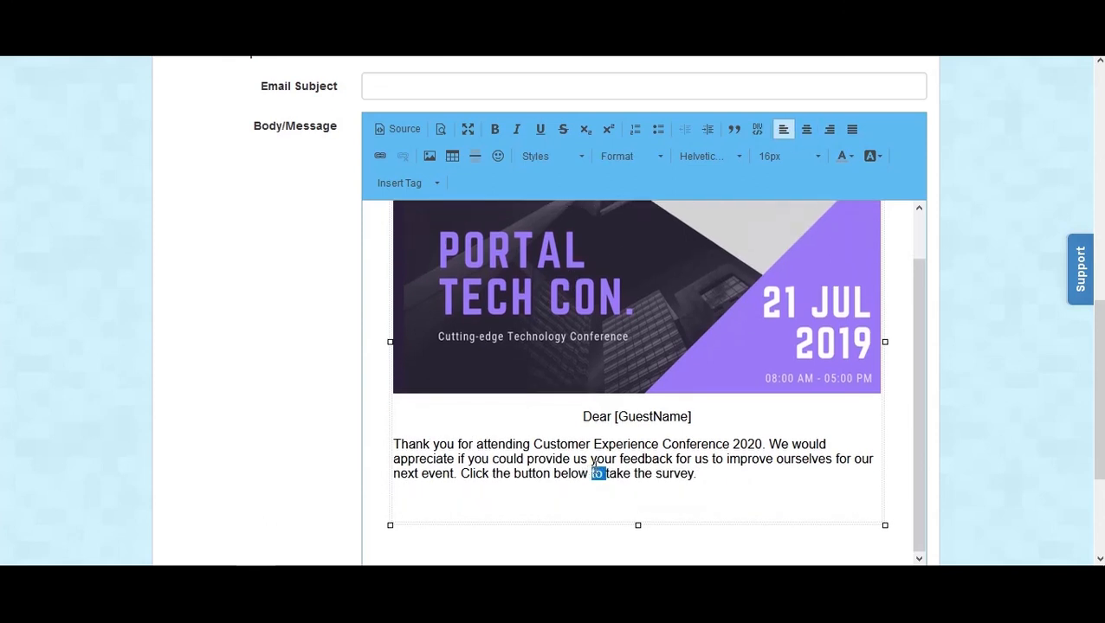
pyautogui.tripleClick(596, 473)
pyautogui.click(806, 129)
pyautogui.click(813, 476)
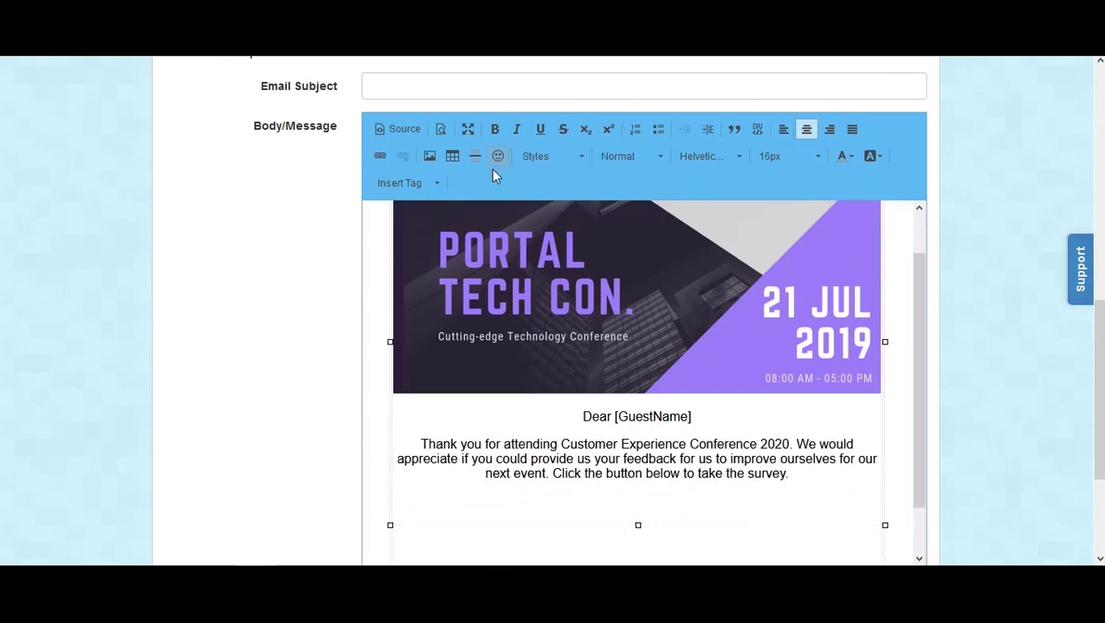
# - Open the server image browser for an image below the thank-you paragraph
pyautogui.click(426, 156)
pyautogui.click(681, 178)
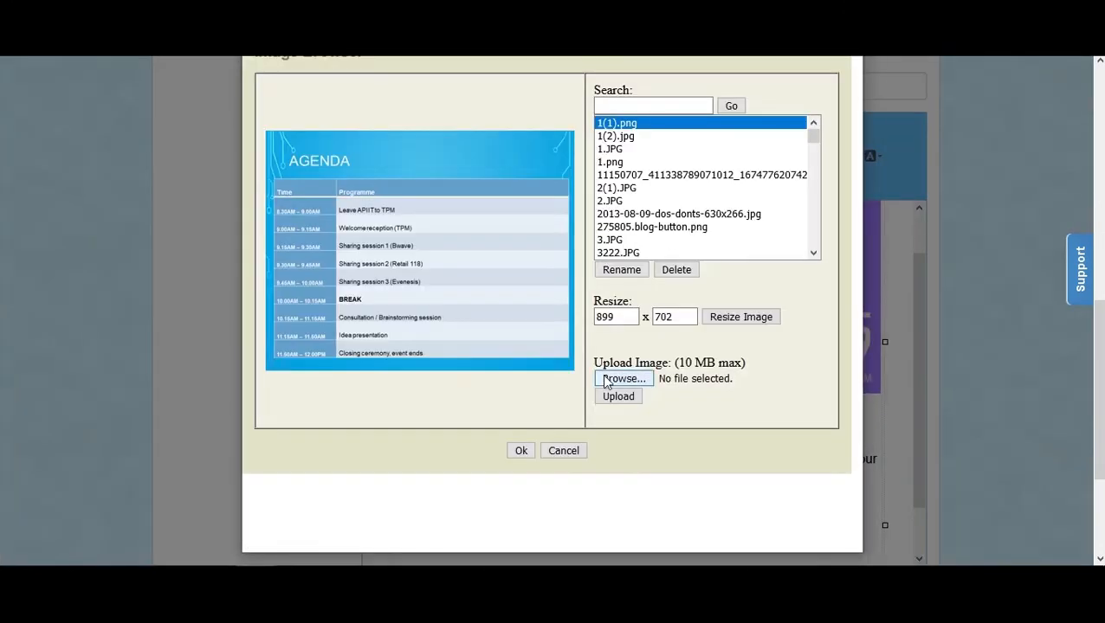
pyautogui.click(621, 379)
pyautogui.click(476, 247)
pyautogui.click(658, 363)
pyautogui.click(618, 396)
# - Search the stored images for "survey" and insert SURVEY_BUTTON.png below the paragraph
pyautogui.write('survey')
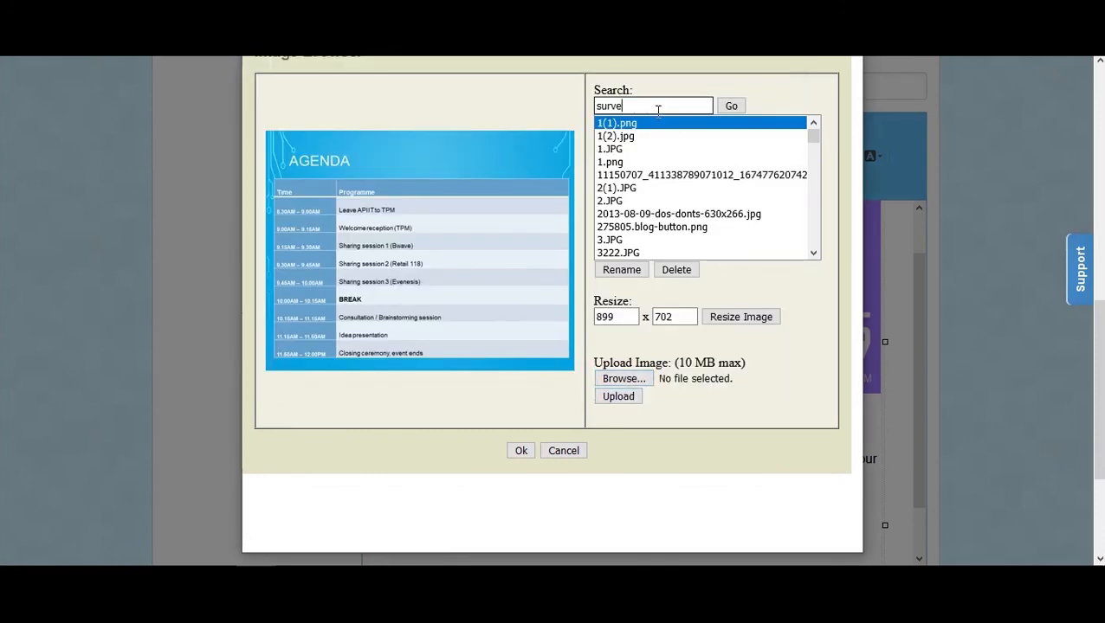
pyautogui.click(727, 107)
pyautogui.click(683, 140)
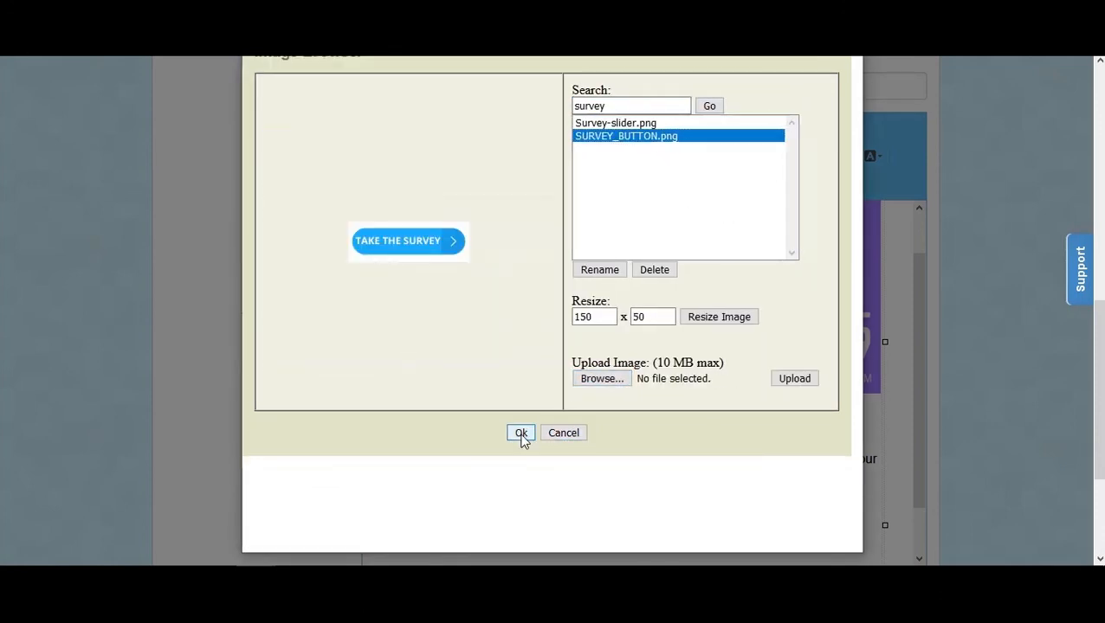
pyautogui.click(521, 438)
pyautogui.click(660, 533)
# - Open the survey button image's link settings, try pasting a link address, undo the paste, and close the image properties
pyautogui.doubleClick(659, 477)
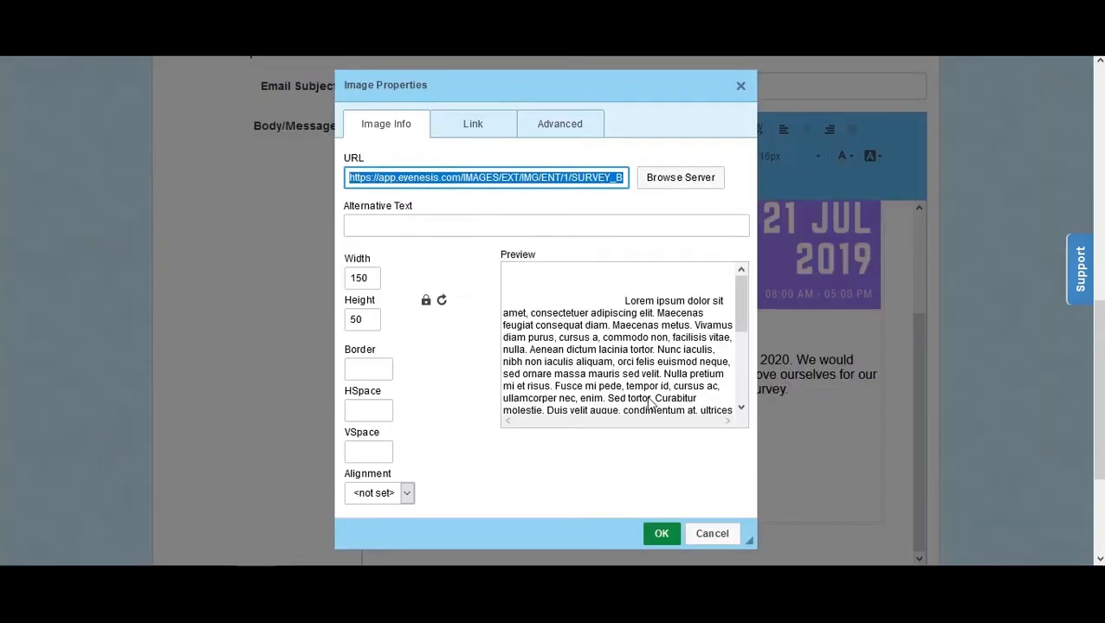
pyautogui.click(473, 123)
pyautogui.click(485, 174)
pyautogui.hotkey('ctrl', 'v')
pyautogui.hotkey('ctrl', 'z')
pyautogui.click(661, 457)
# - Save the new thank-you email template with its survey button
pyautogui.scroll(-2, 804, 412)
pyautogui.scroll(-3, 1022, 414)
pyautogui.click(493, 467)
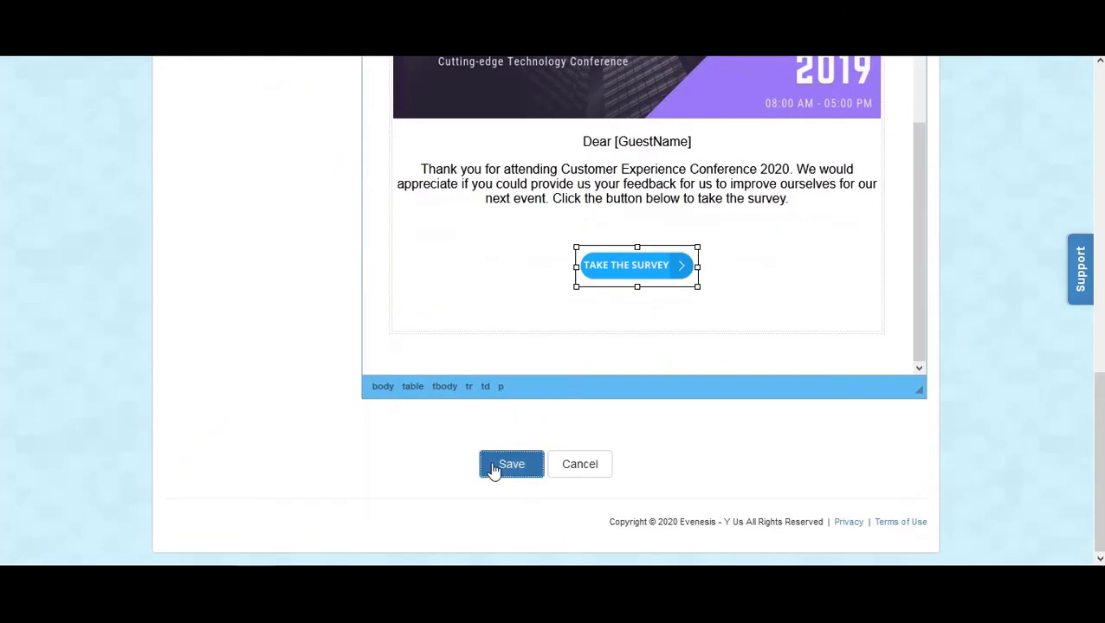
# - Set the template's email subject to "Thank you for Attending Customer Experience Conference 2020" and save the template
pyautogui.click(434, 152)
pyautogui.write('Th')
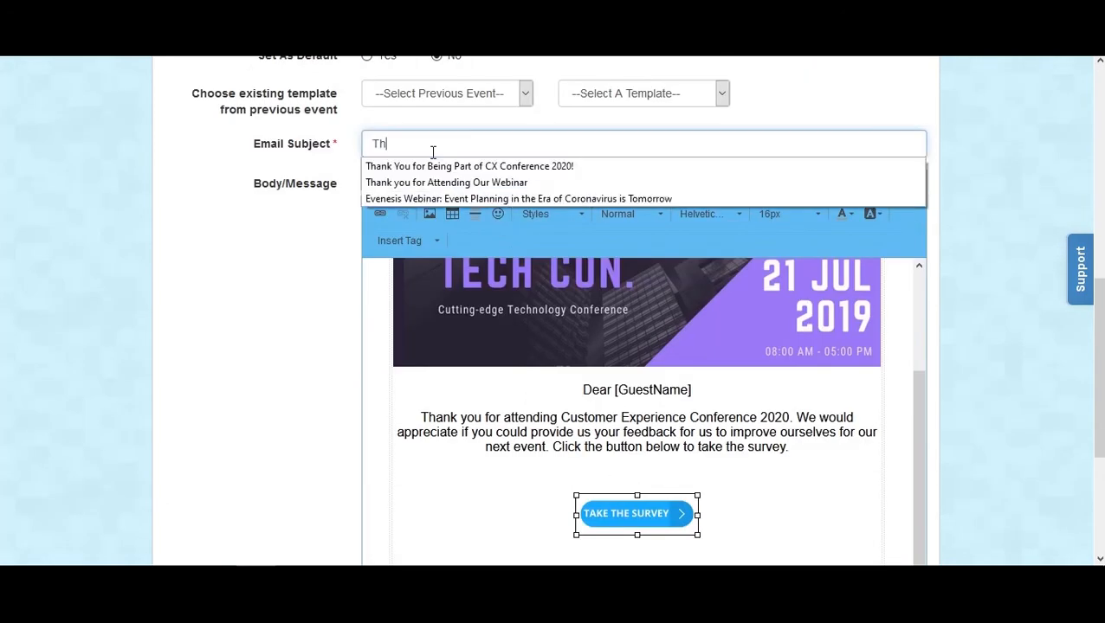
pyautogui.write('ank you for Attending Custome')
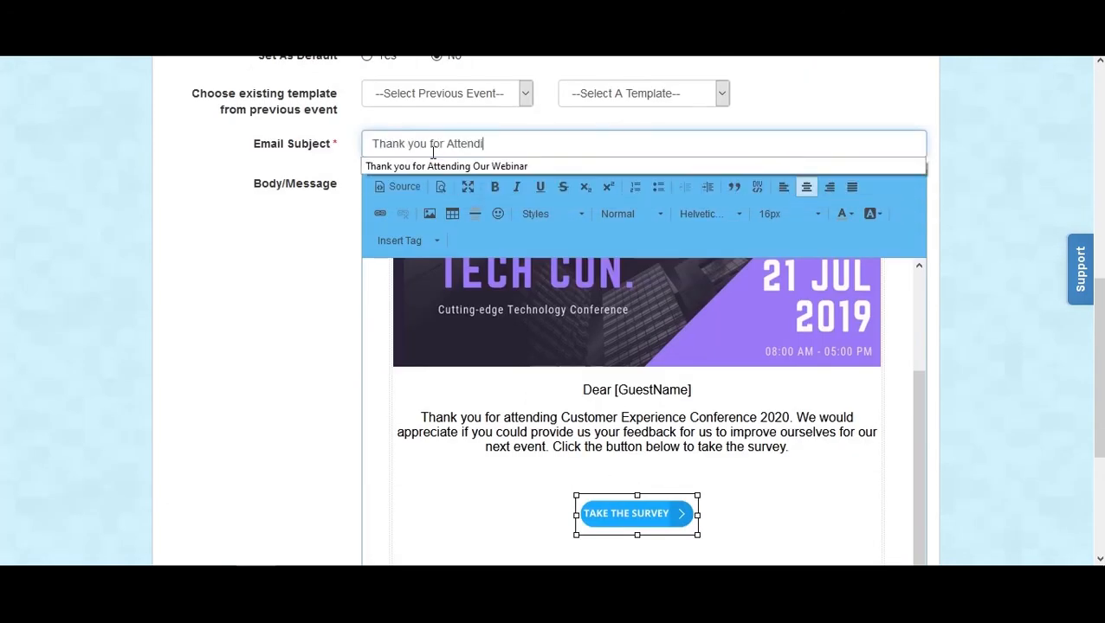
pyautogui.write('r Experience Conference 2020')
pyautogui.scroll(-3, 572, 344)
pyautogui.click(534, 468)
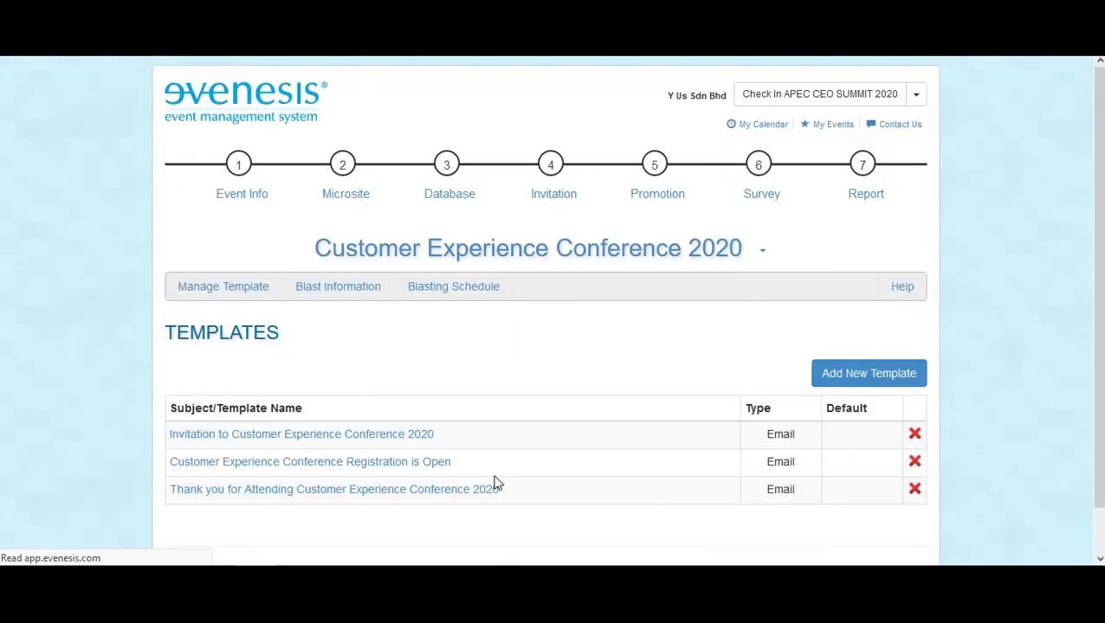
# - Start an email information blast using the "Thank you for Attending Customer Experience Conference 2020" template
pyautogui.click(344, 299)
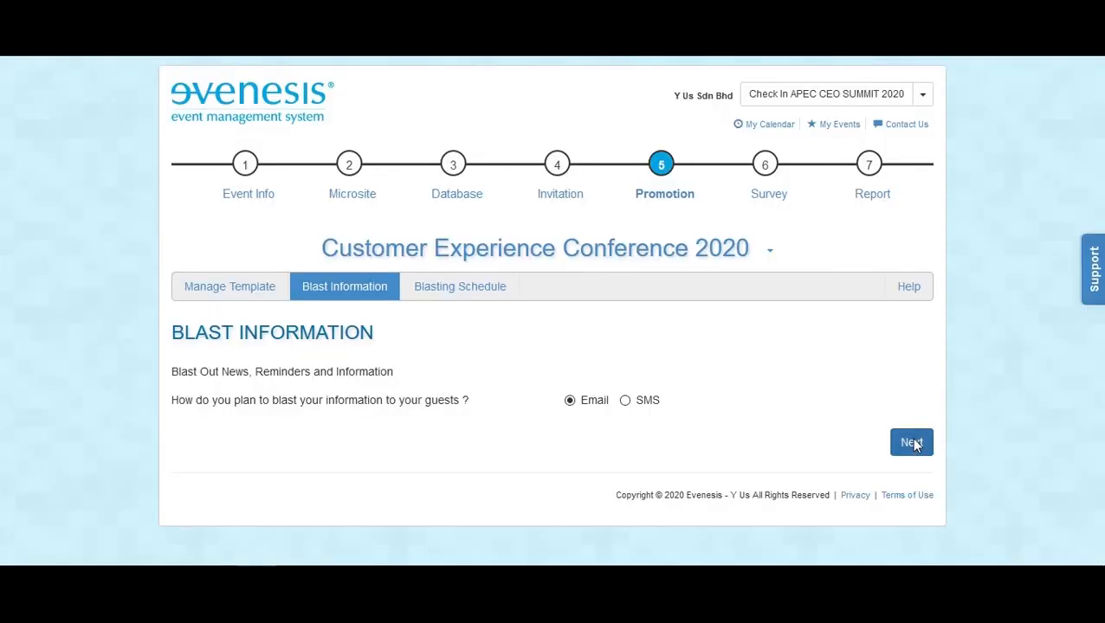
pyautogui.click(913, 443)
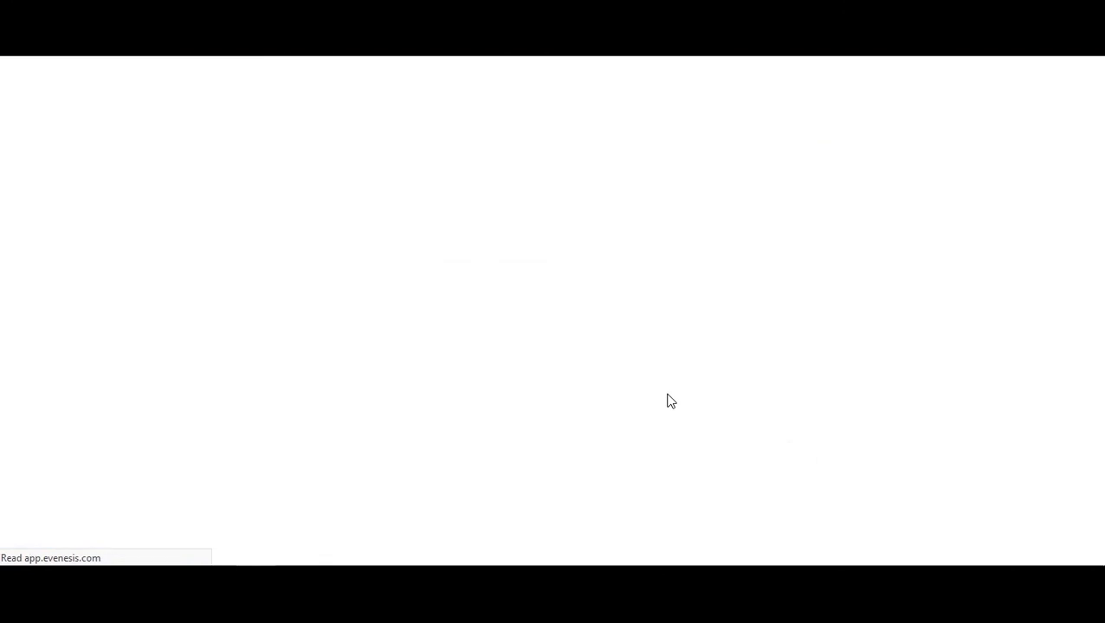
pyautogui.click(680, 379)
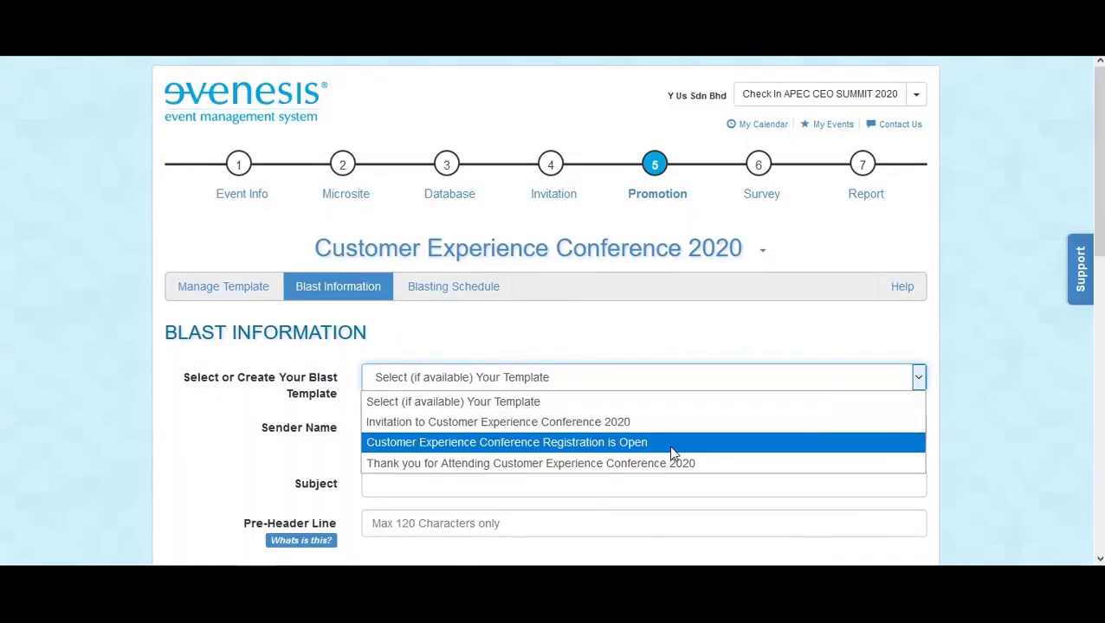
pyautogui.click(671, 465)
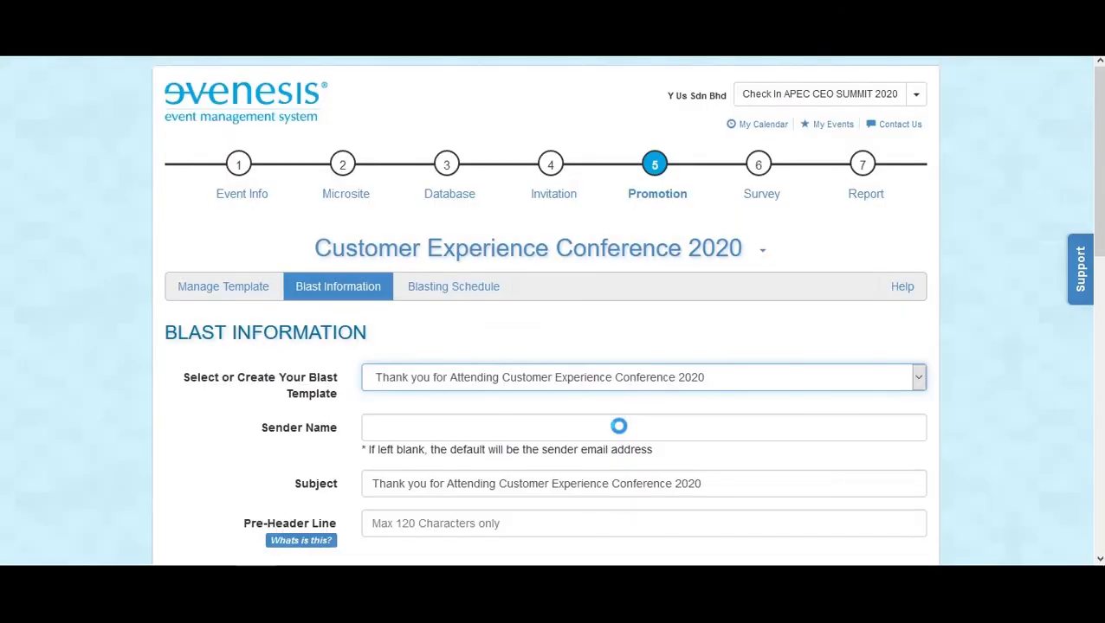
# - Set the blast's sender name to "Evenesis"
pyautogui.click(619, 426)
pyautogui.write('Evne')
pyautogui.press('BackSpace')
pyautogui.press('BackSpace')
pyautogui.write('eneis')
pyautogui.press('BackSpace')
pyautogui.press('BackSpace')
pyautogui.press('BackSpace')
pyautogui.write('esis')
pyautogui.press('Tab')
pyautogui.press('Tab')
# - Copy the thank-you paragraph from the message body into the pre-header line and continue to guest selection
pyautogui.scroll(-6, 619, 427)
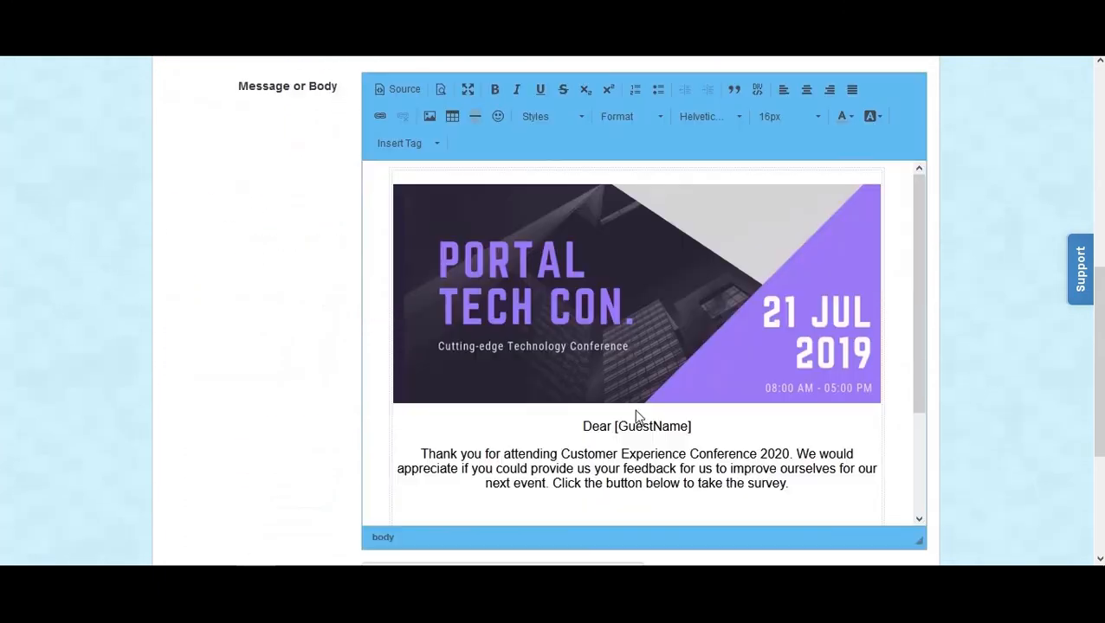
pyautogui.moveTo(789, 484); pyautogui.dragTo(427, 454)
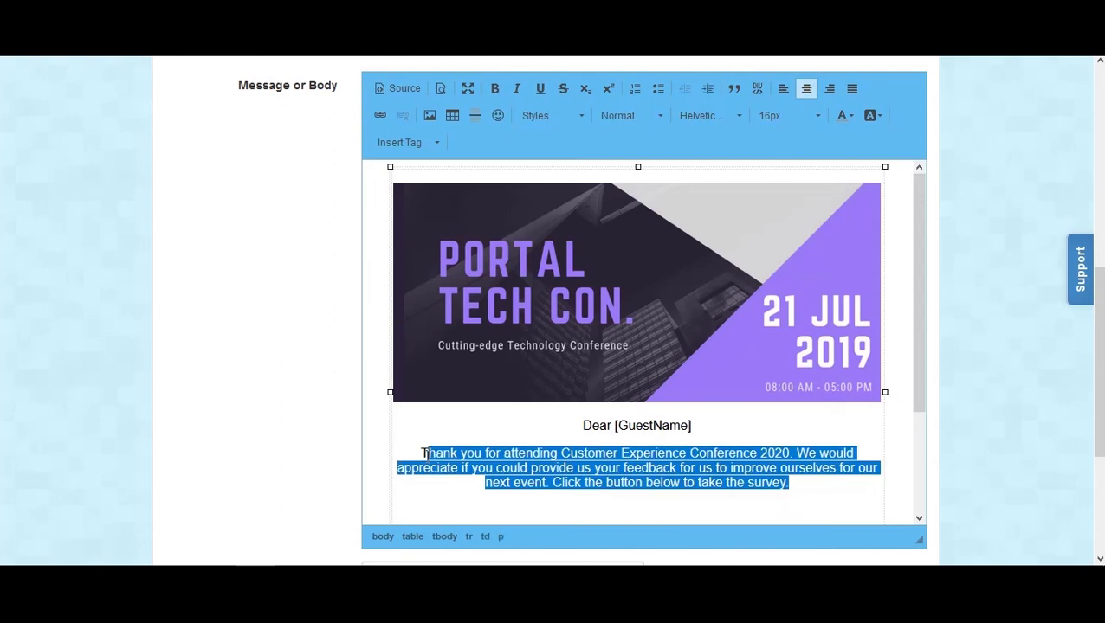
pyautogui.click(300, 212)
pyautogui.scroll(1, 353, 211)
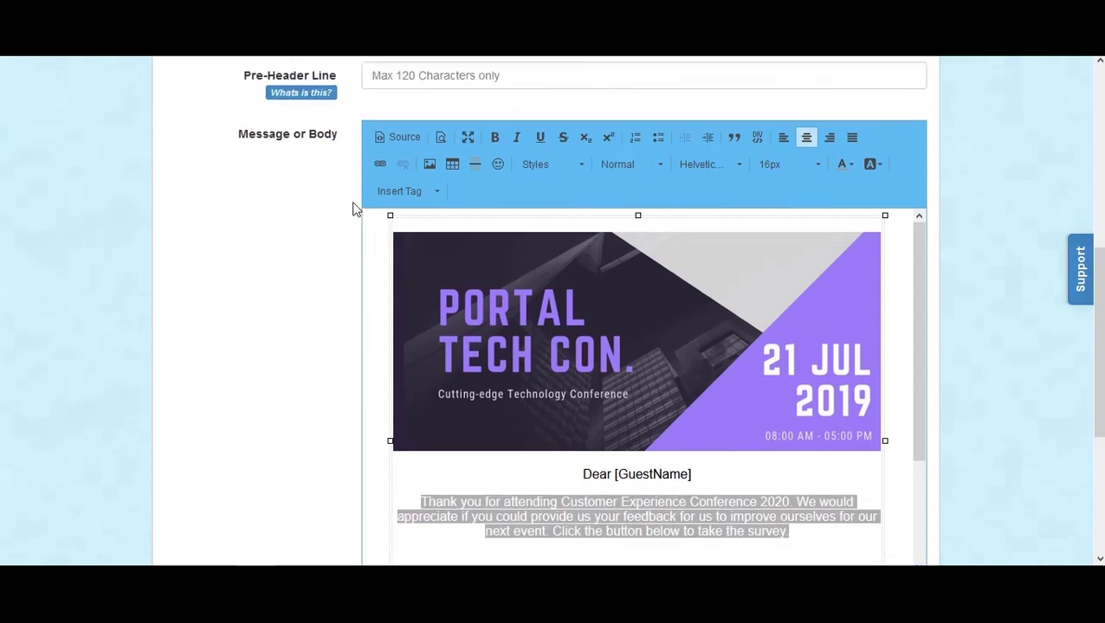
pyautogui.write('Thank you for attending Customer Experience Conference 2020. We would appreciate if you could provide us your feedback f')
pyautogui.scroll(-4, 1045, 476)
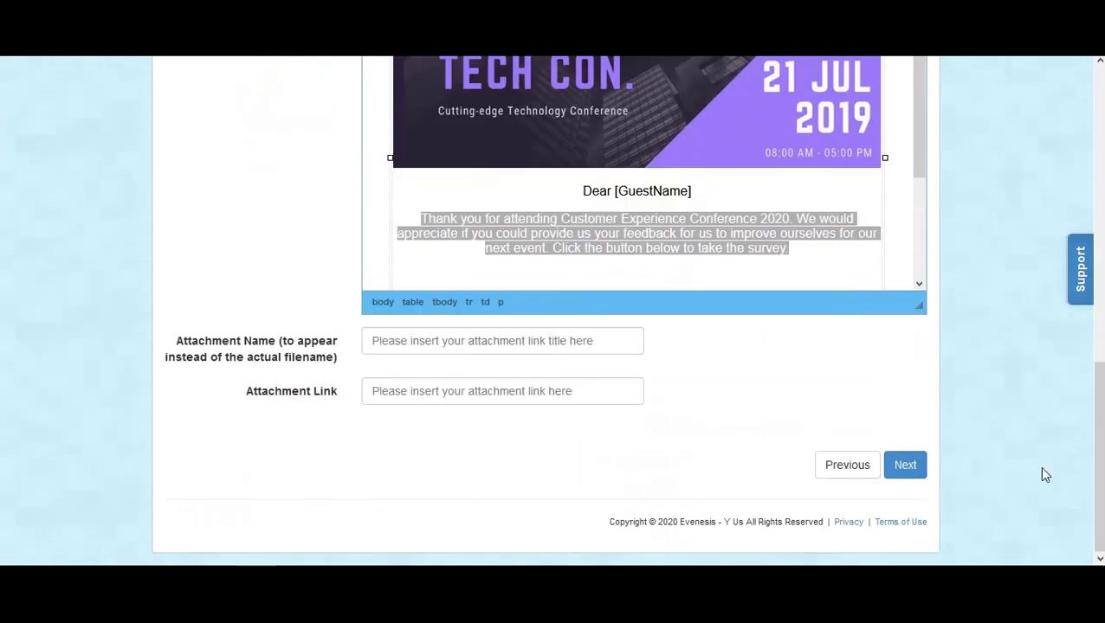
pyautogui.click(902, 466)
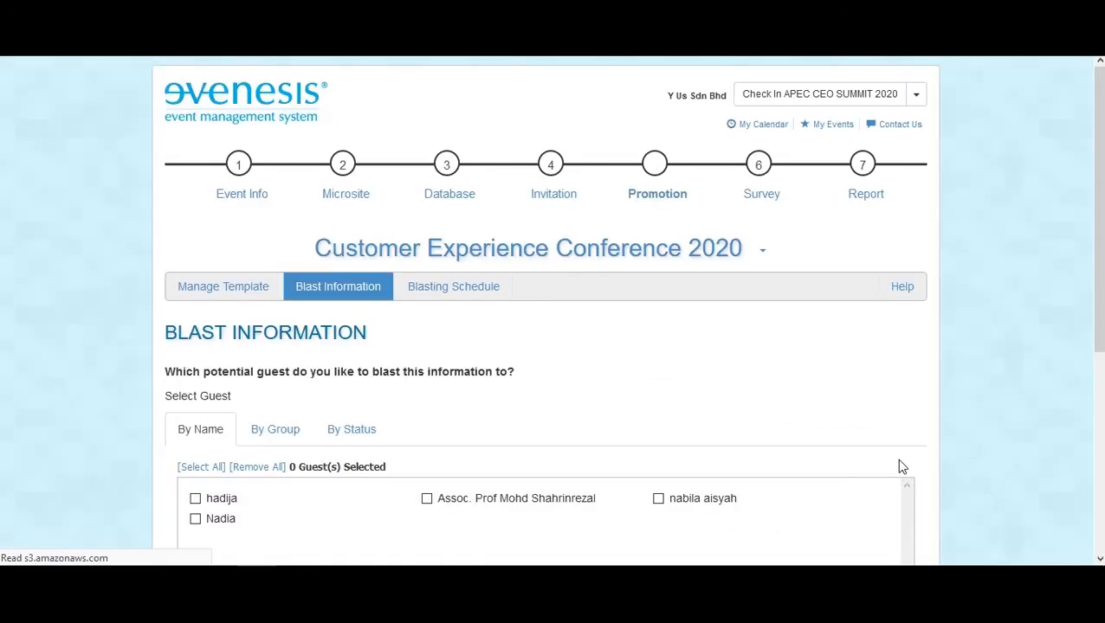
# - Select only the associate professor guest by name as the recipient and send the thank-you email blast
pyautogui.scroll(-3, 555, 440)
pyautogui.click(578, 333)
pyautogui.scroll(-1, 842, 402)
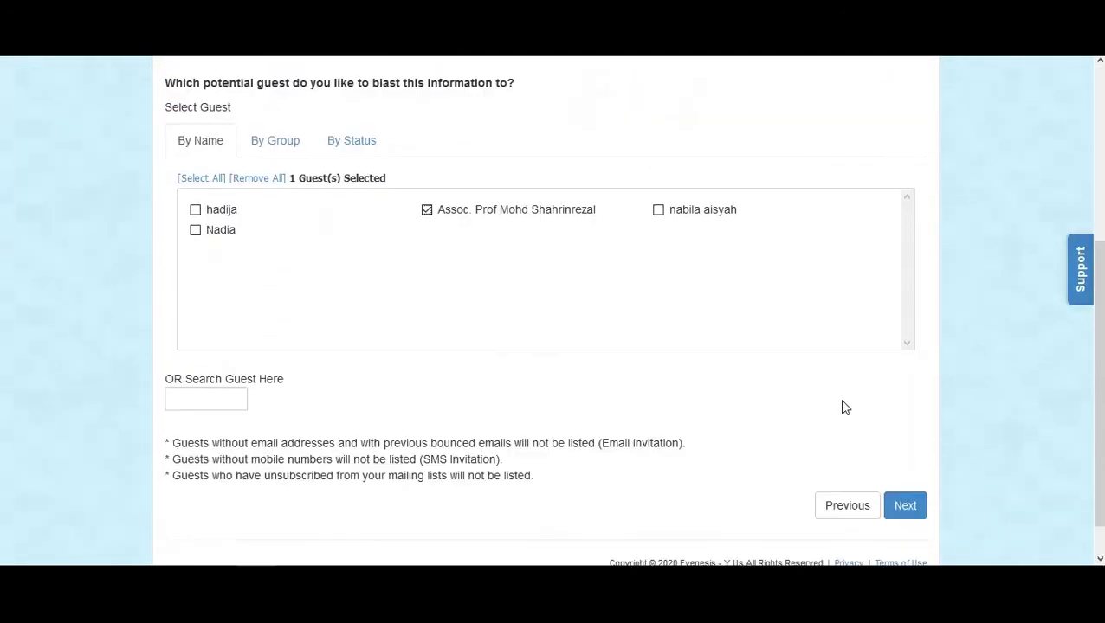
pyautogui.scroll(-1, 846, 407)
pyautogui.click(916, 466)
pyautogui.scroll(-4, 914, 467)
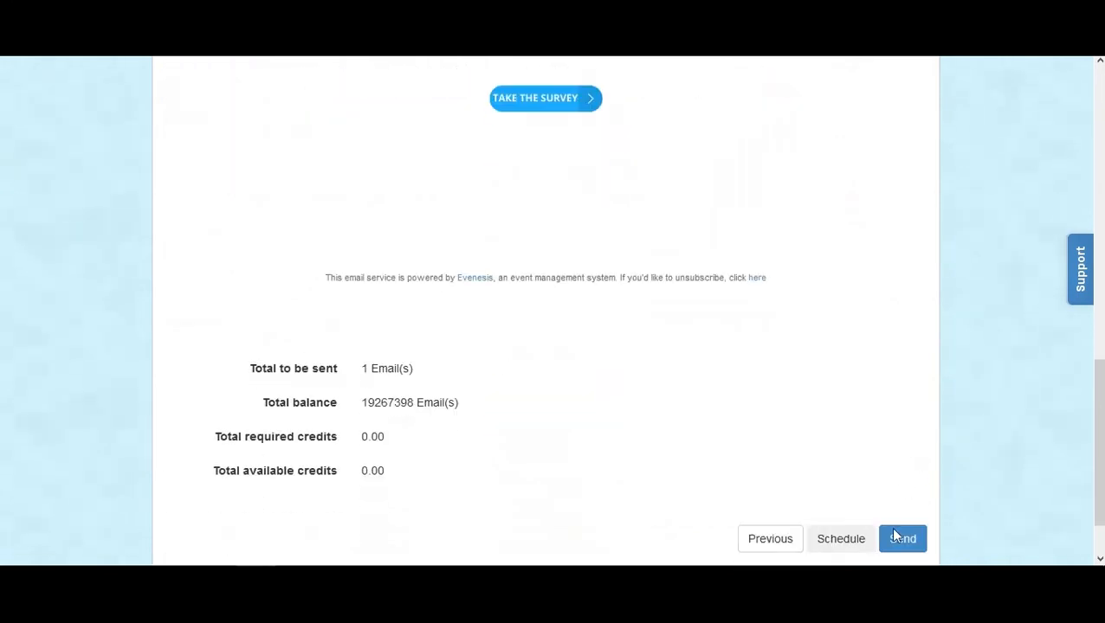
pyautogui.click(900, 545)
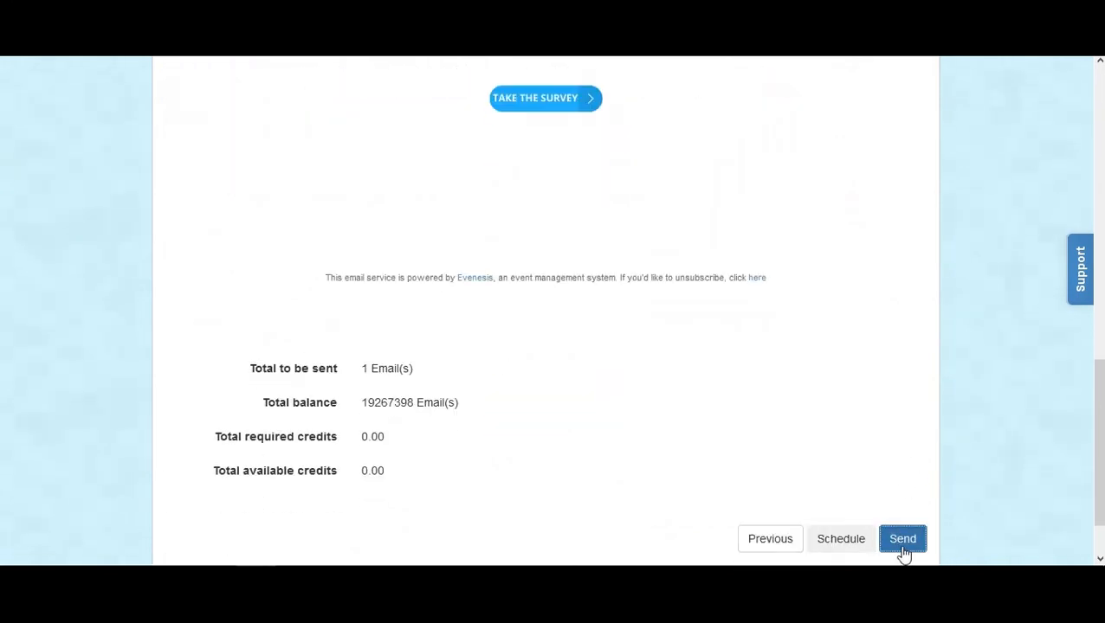